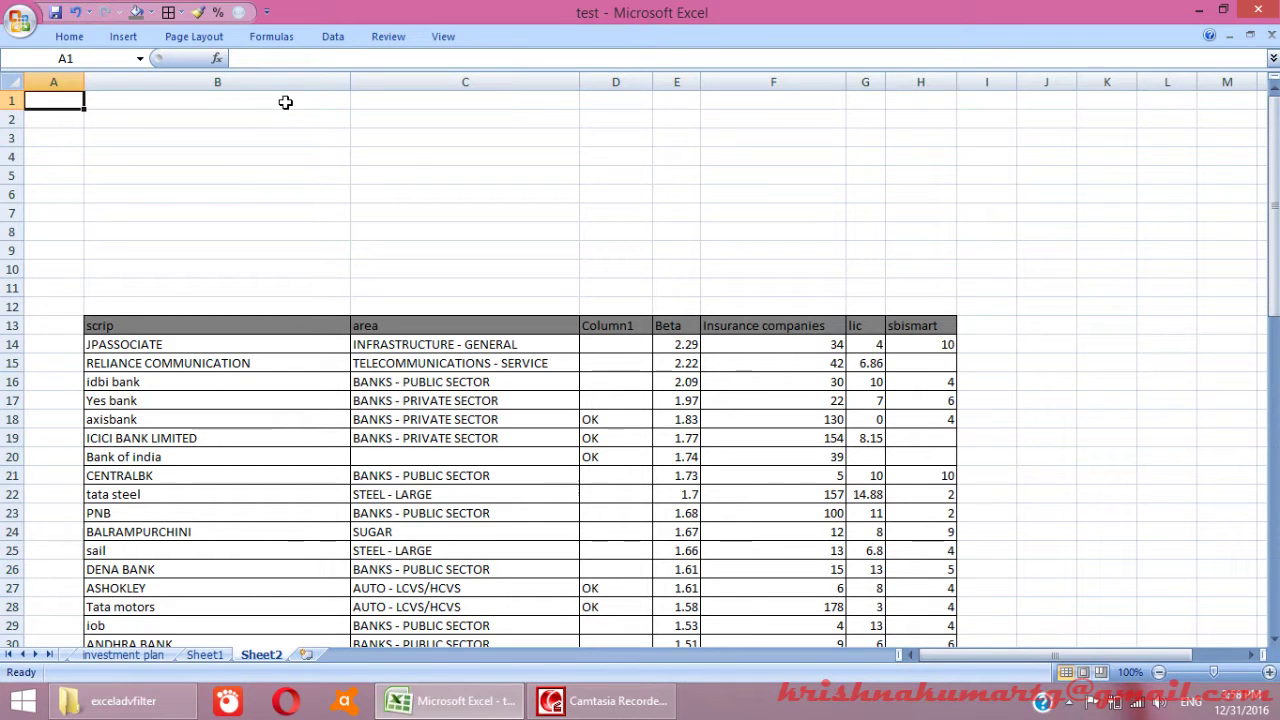
Step: Switch to the Data ribbon while viewing Sheet2's stock table headed at row 13
{"action": "left_click", "coordinate": [460, 326]}
{"action": "left_click", "coordinate": [333, 36]}
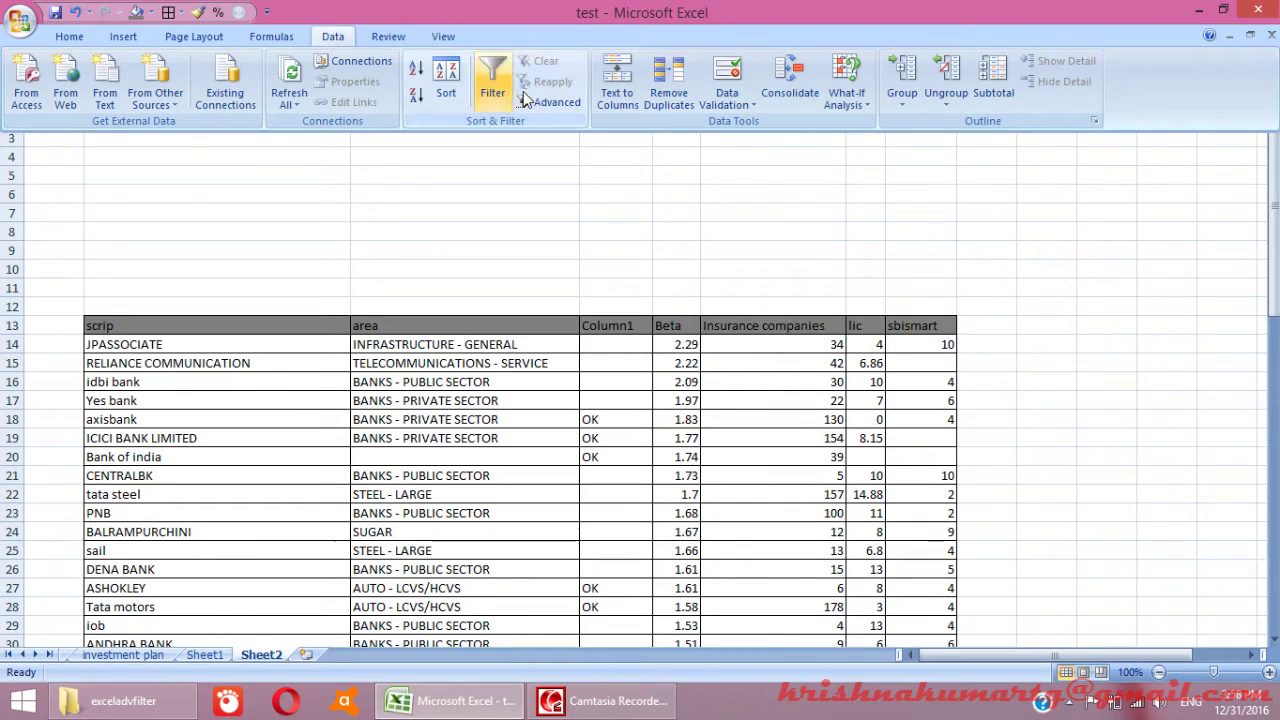
Step: Turn on AutoFilter for the stock table and look through the scrip and Column1 filter lists
{"action": "left_click", "coordinate": [492, 80]}
{"action": "left_click", "coordinate": [342, 442]}
{"action": "left_click", "coordinate": [341, 326]}
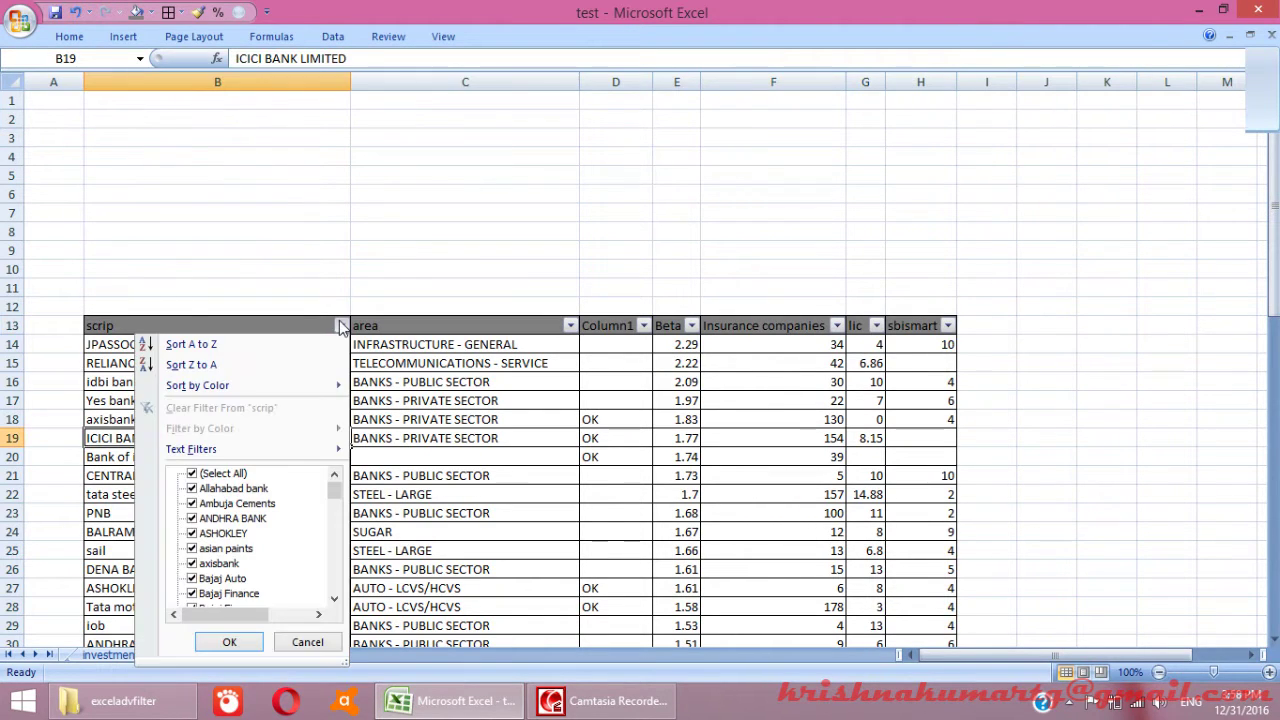
{"action": "left_click", "coordinate": [622, 330]}
{"action": "left_click", "coordinate": [643, 326]}
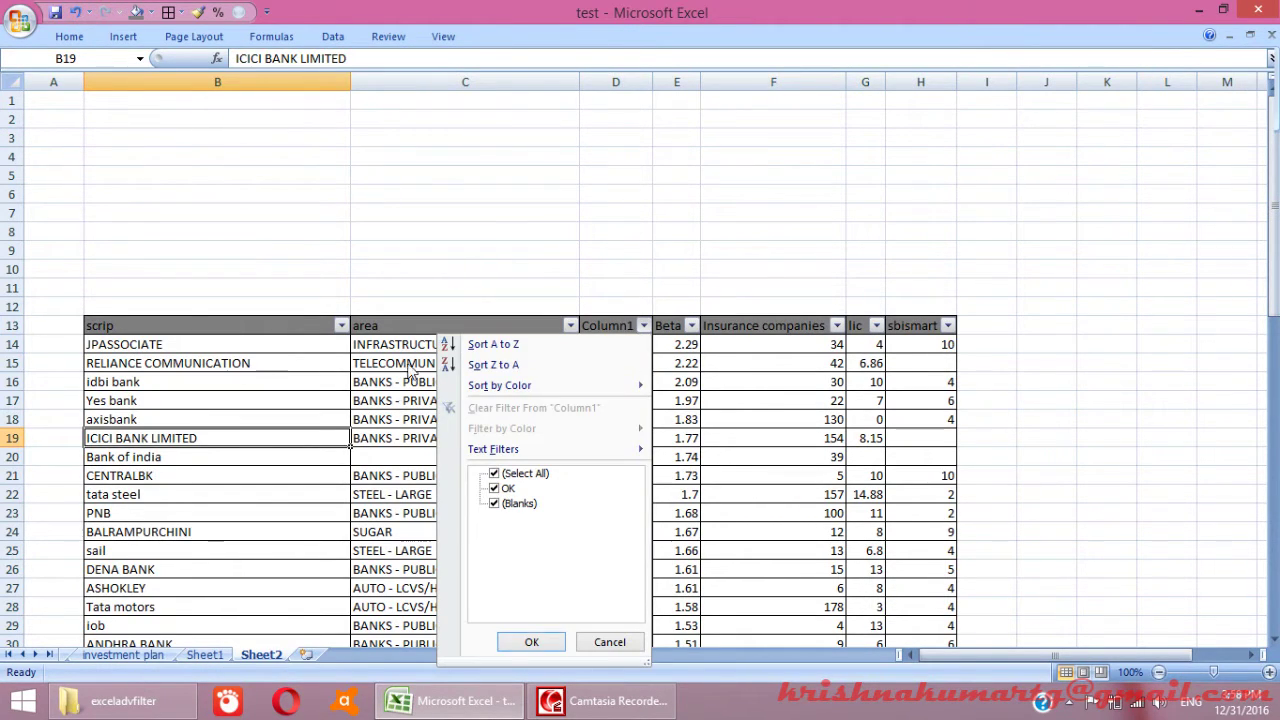
{"action": "left_click", "coordinate": [611, 641]}
{"action": "left_click", "coordinate": [386, 462]}
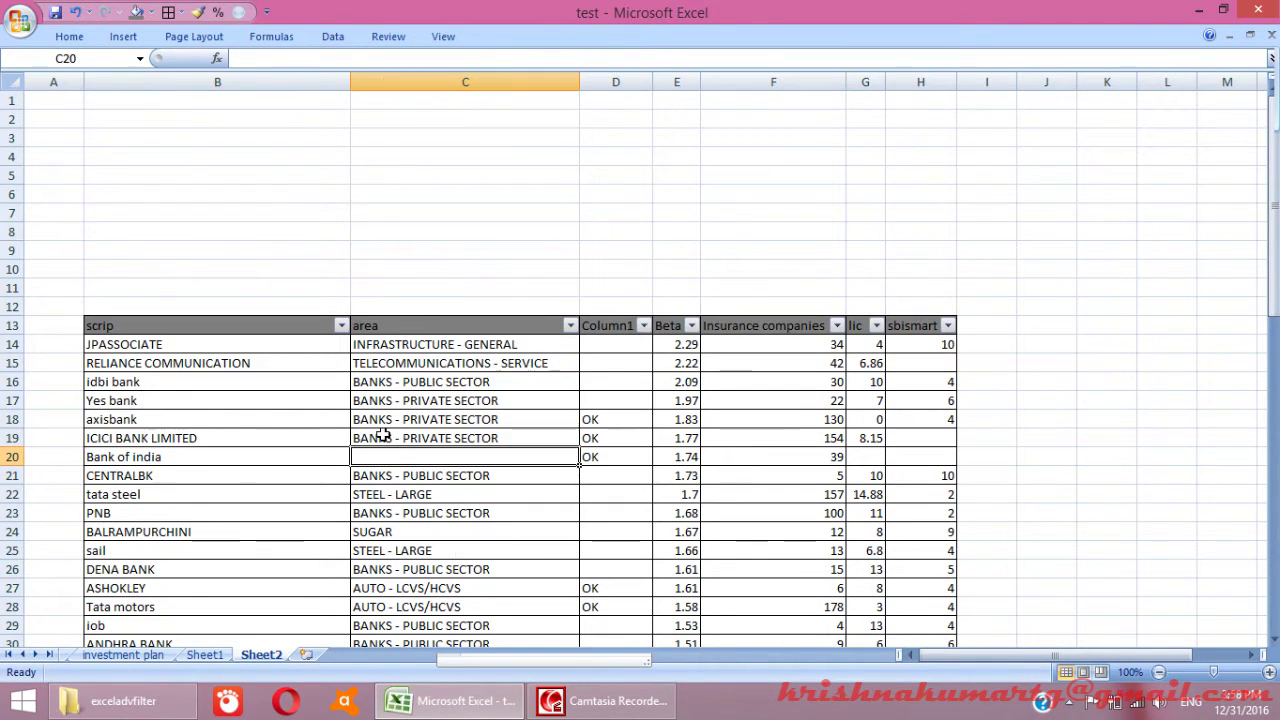
Step: Filter scrip with a custom 'contains india' filter to leave 7 rows, then open Beta's filter list
{"action": "left_click", "coordinate": [341, 326]}
{"action": "mouse_move", "coordinate": [191, 449]}
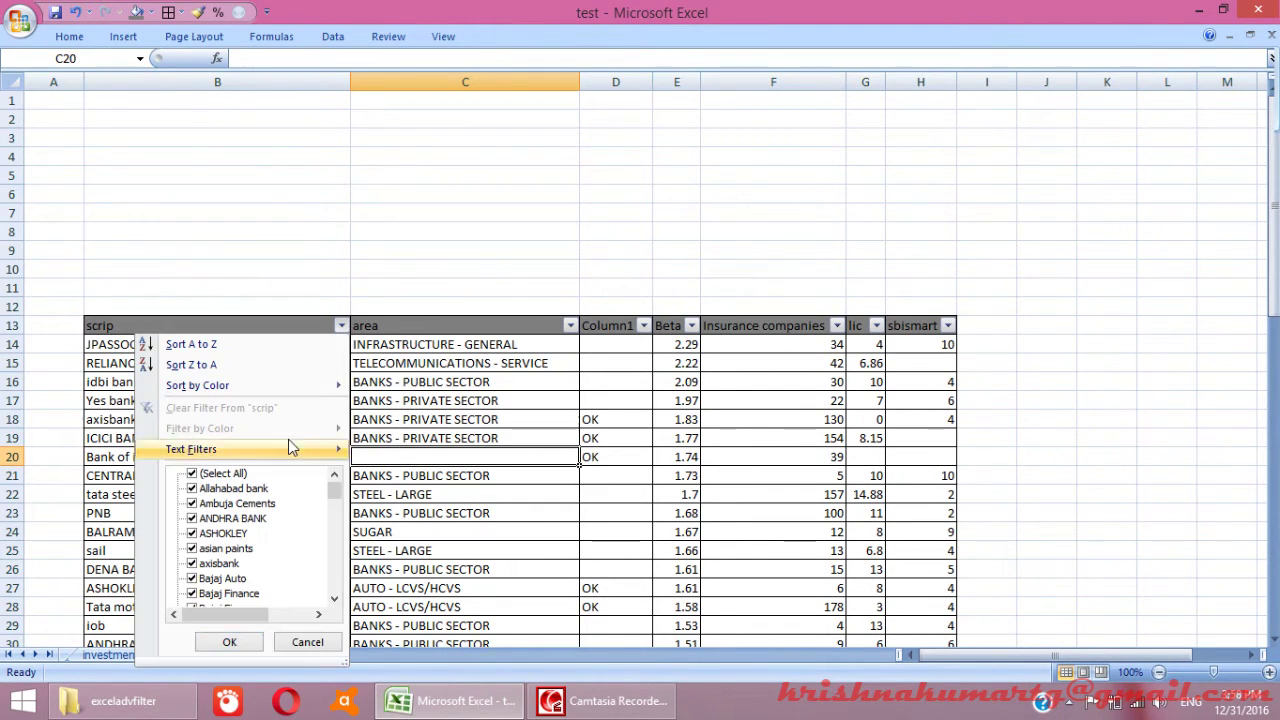
{"action": "left_click", "coordinate": [472, 537]}
{"action": "type", "text": "india"}
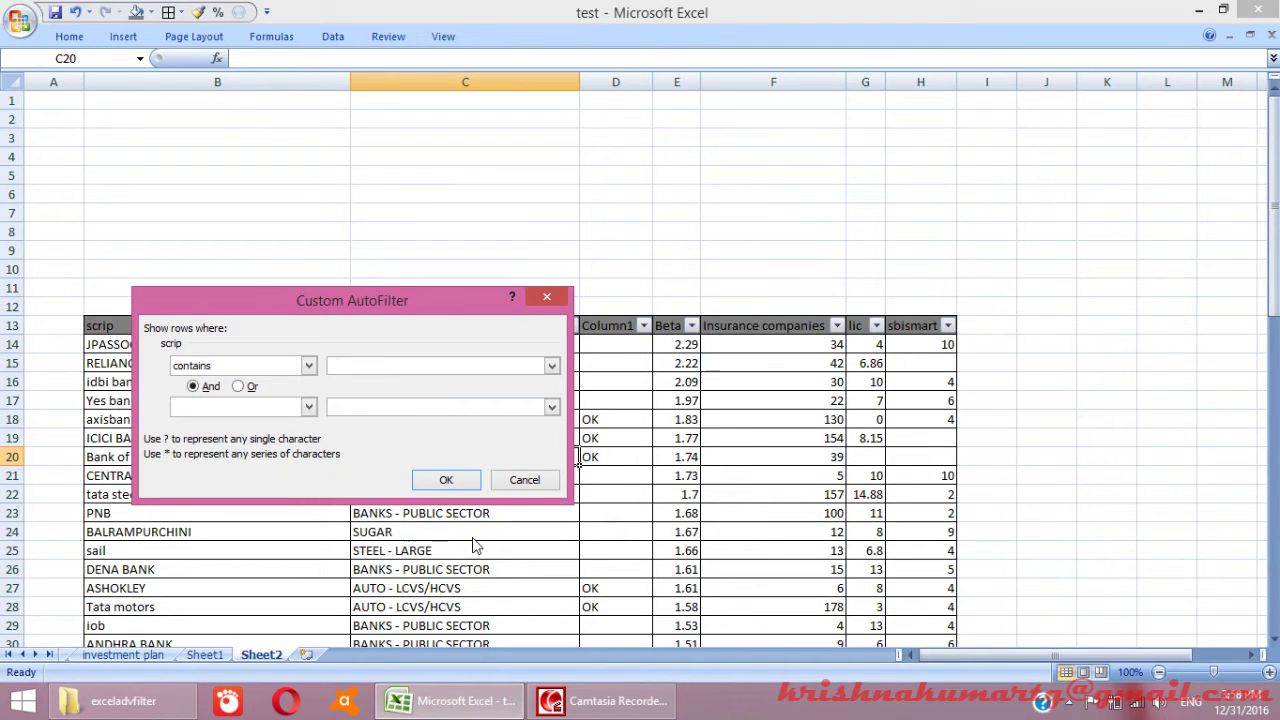
{"action": "left_click", "coordinate": [450, 484]}
{"action": "left_click", "coordinate": [451, 490]}
{"action": "left_click", "coordinate": [610, 533]}
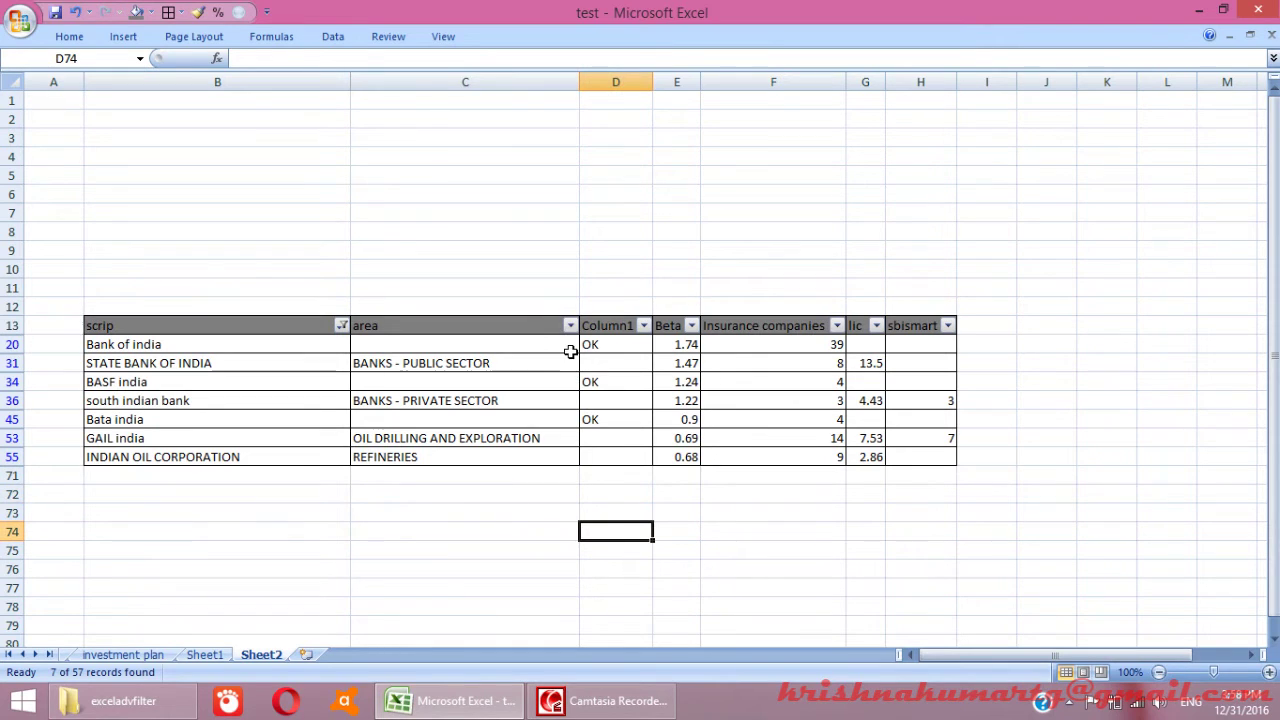
{"action": "left_click", "coordinate": [688, 344]}
{"action": "left_click", "coordinate": [691, 326]}
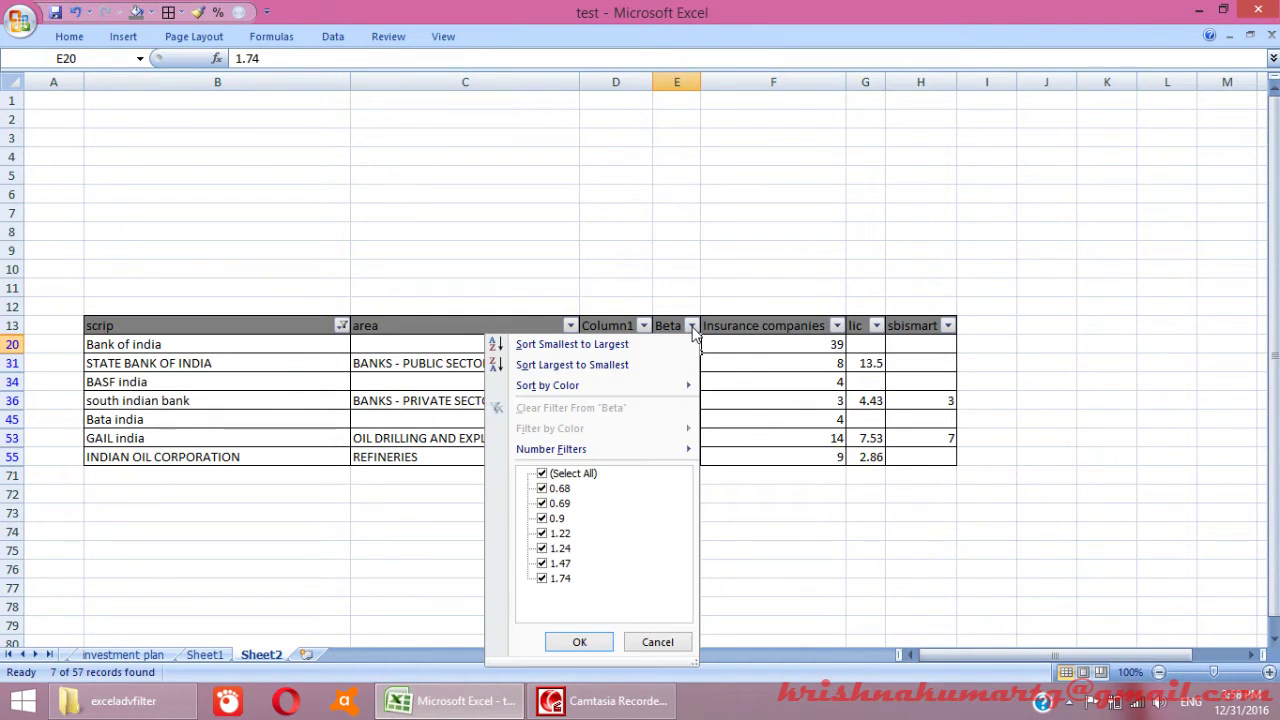
{"action": "mouse_move", "coordinate": [590, 449]}
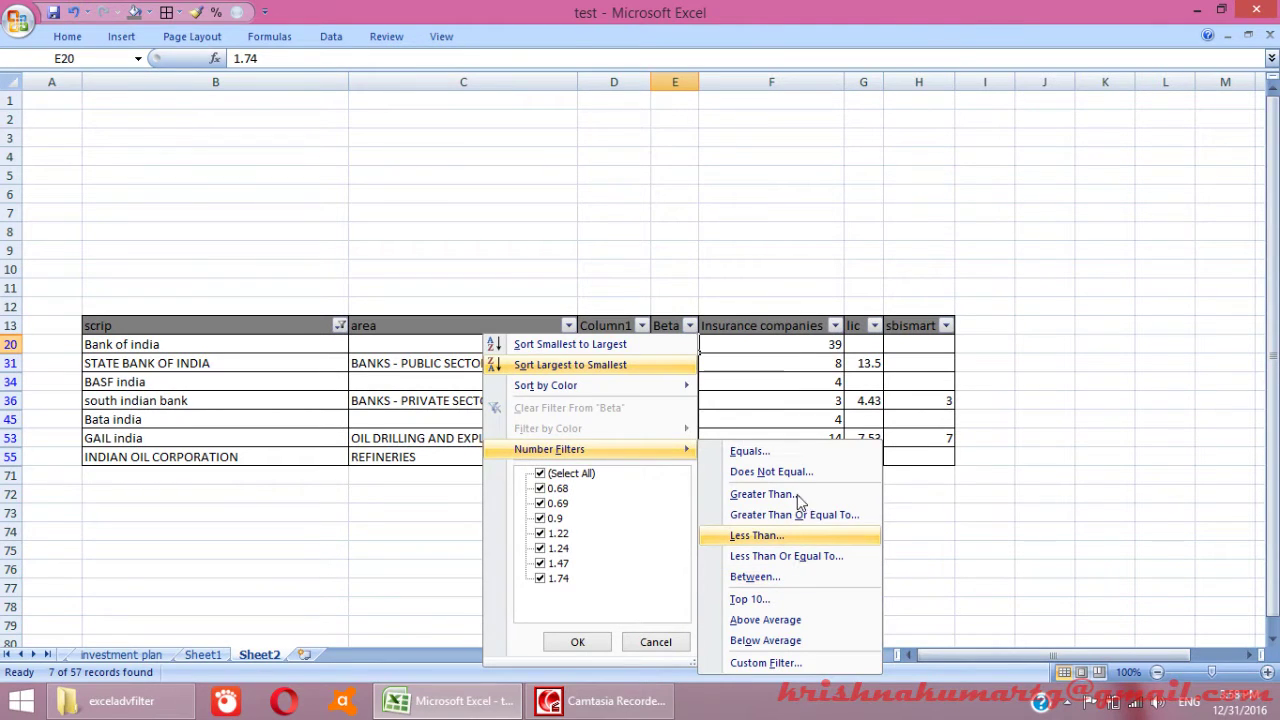
Step: Add a custom Beta filter 'is greater than 1'
{"action": "left_click", "coordinate": [797, 496]}
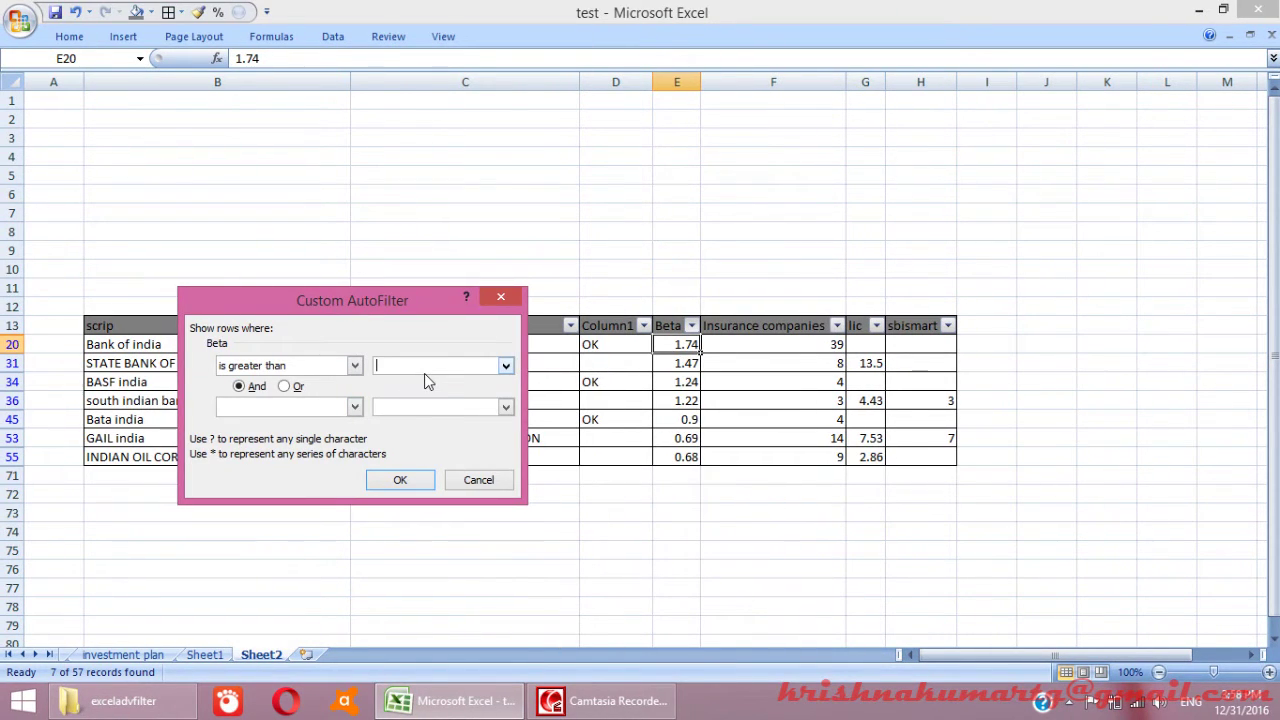
{"action": "type", "text": "1"}
{"action": "left_click", "coordinate": [415, 479]}
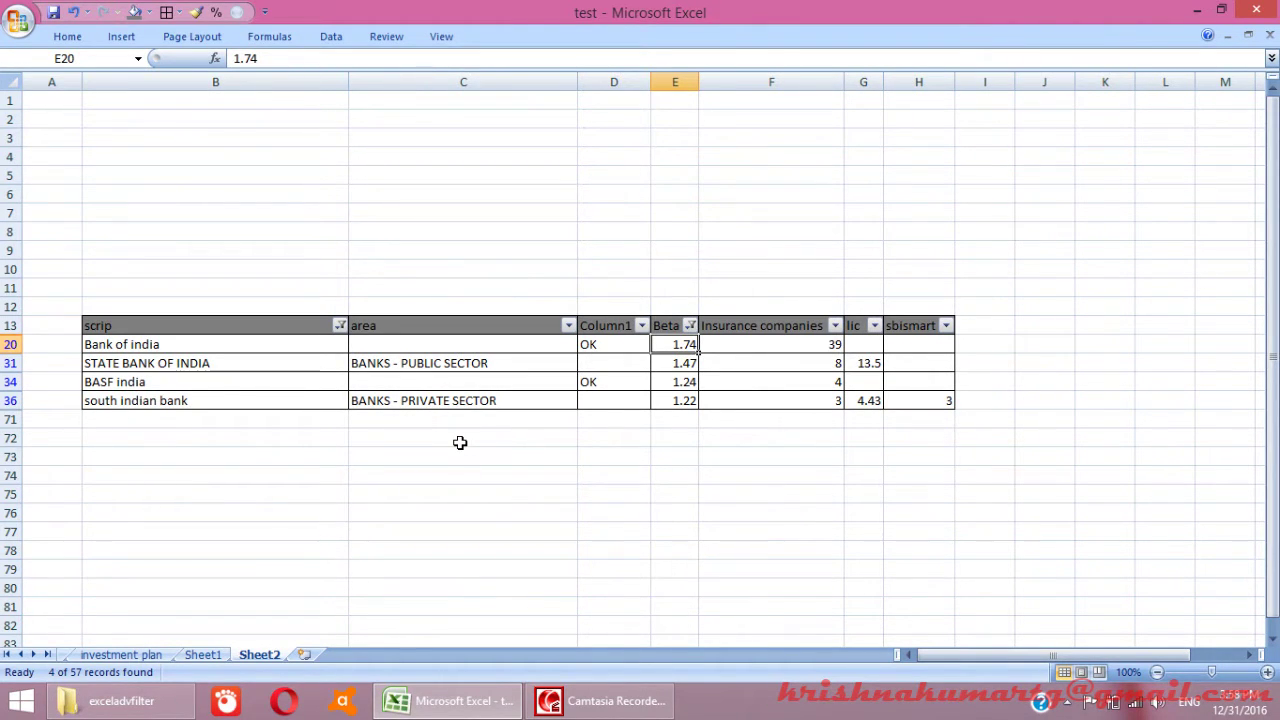
Step: Clear all filters so every stock row shows again
{"action": "left_click", "coordinate": [400, 344]}
{"action": "left_click", "coordinate": [331, 36]}
{"action": "left_click", "coordinate": [537, 63]}
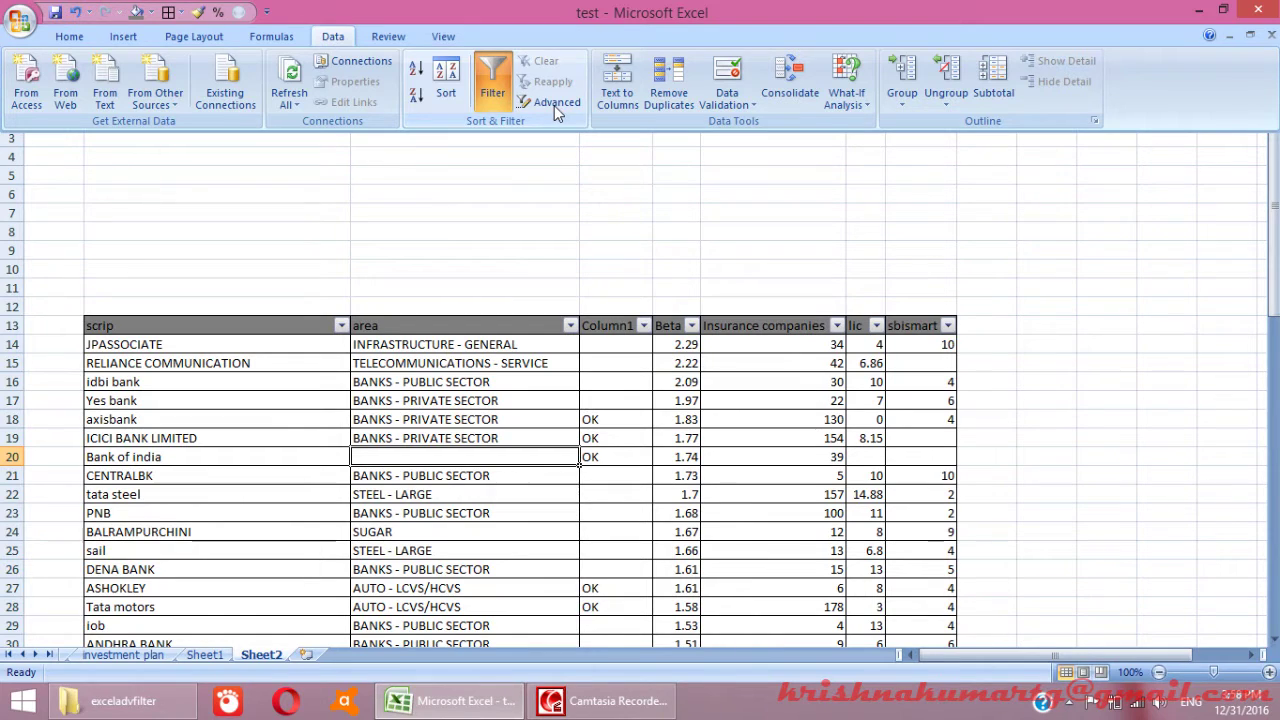
Step: Turn AutoFilter off so the header row loses its filter arrows
{"action": "left_click", "coordinate": [497, 74]}
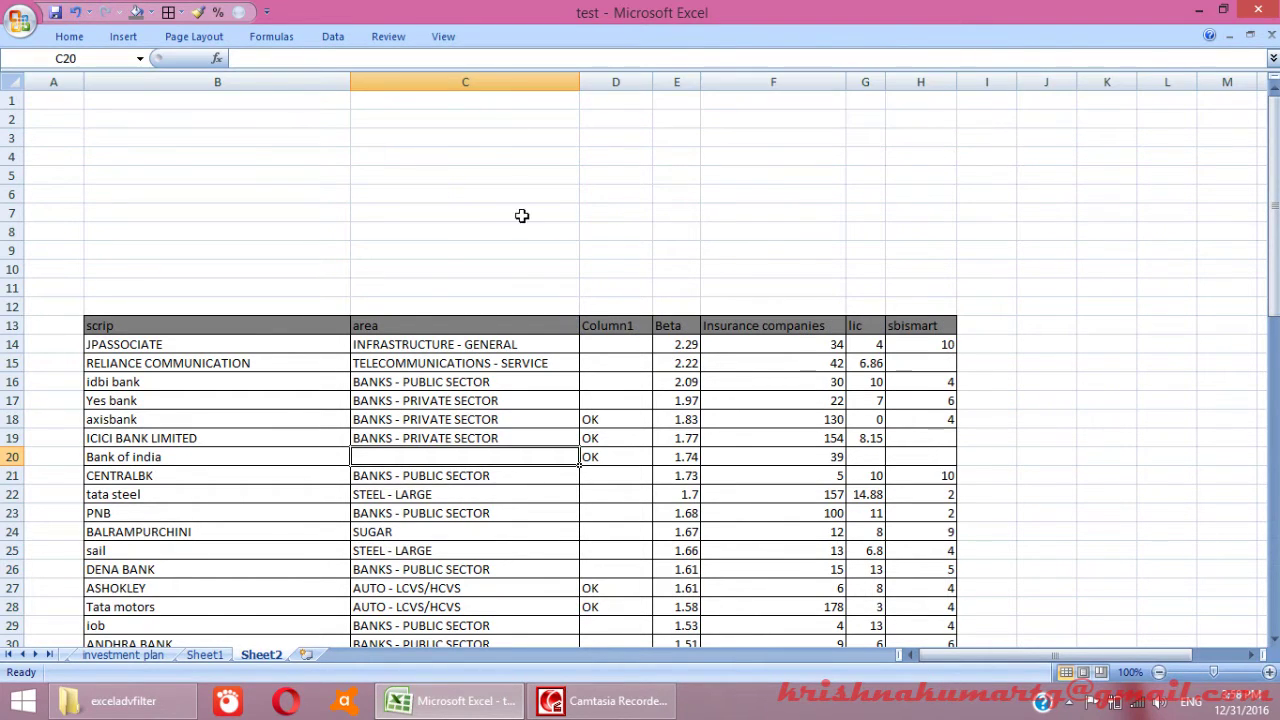
{"action": "left_click", "coordinate": [326, 38]}
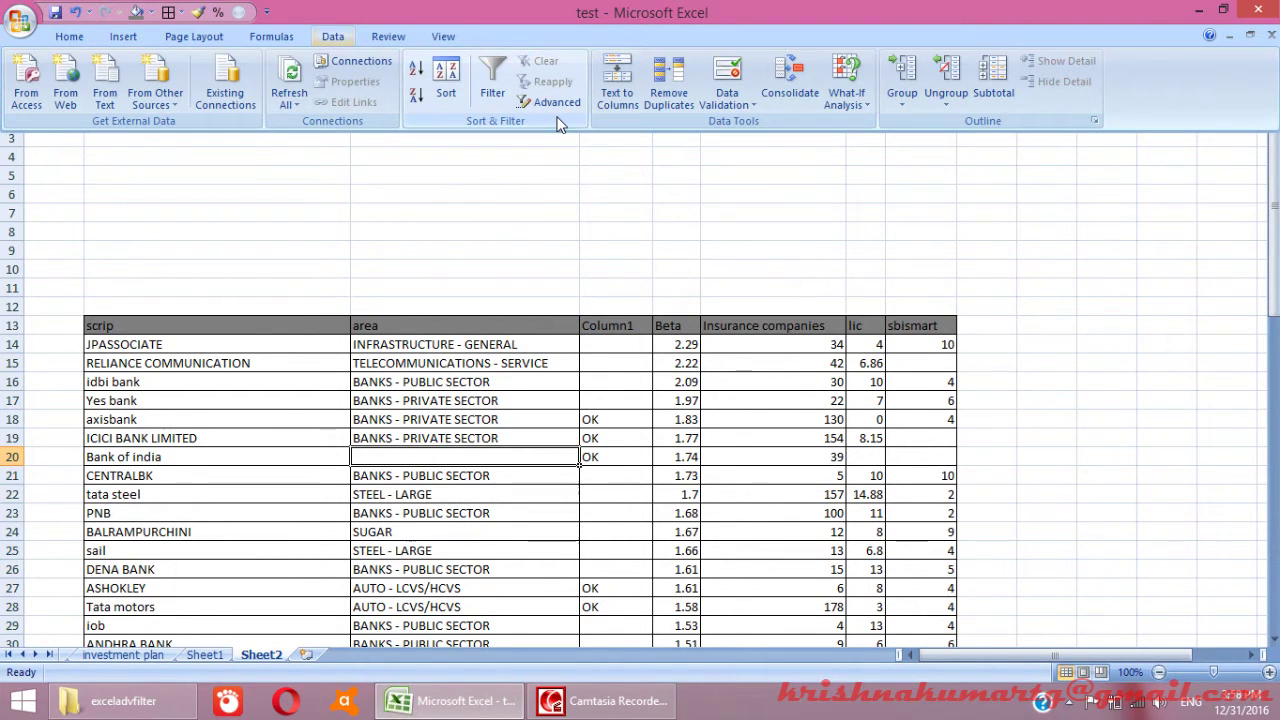
{"action": "left_click", "coordinate": [465, 480]}
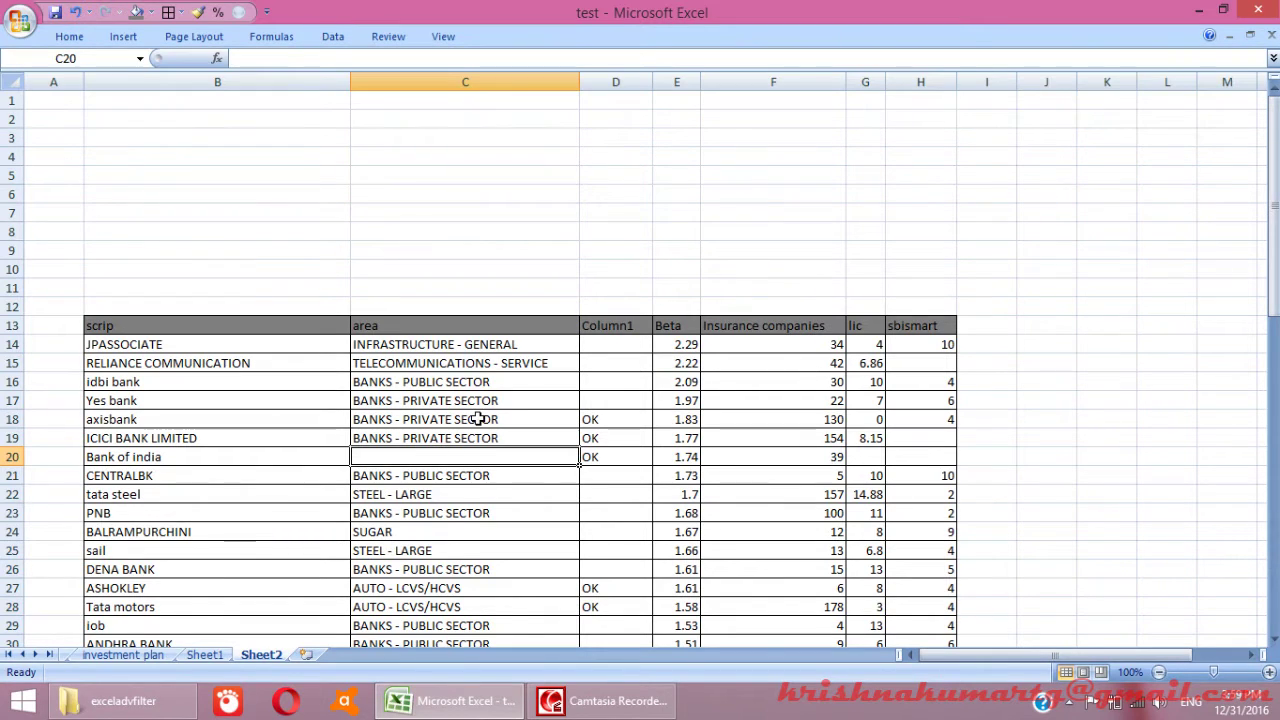
Step: Select the scrip and Beta header cells together
{"action": "left_click", "coordinate": [258, 333]}
{"action": "left_click_drag", "start_coordinate": [390, 334], "coordinate": [288, 333]}
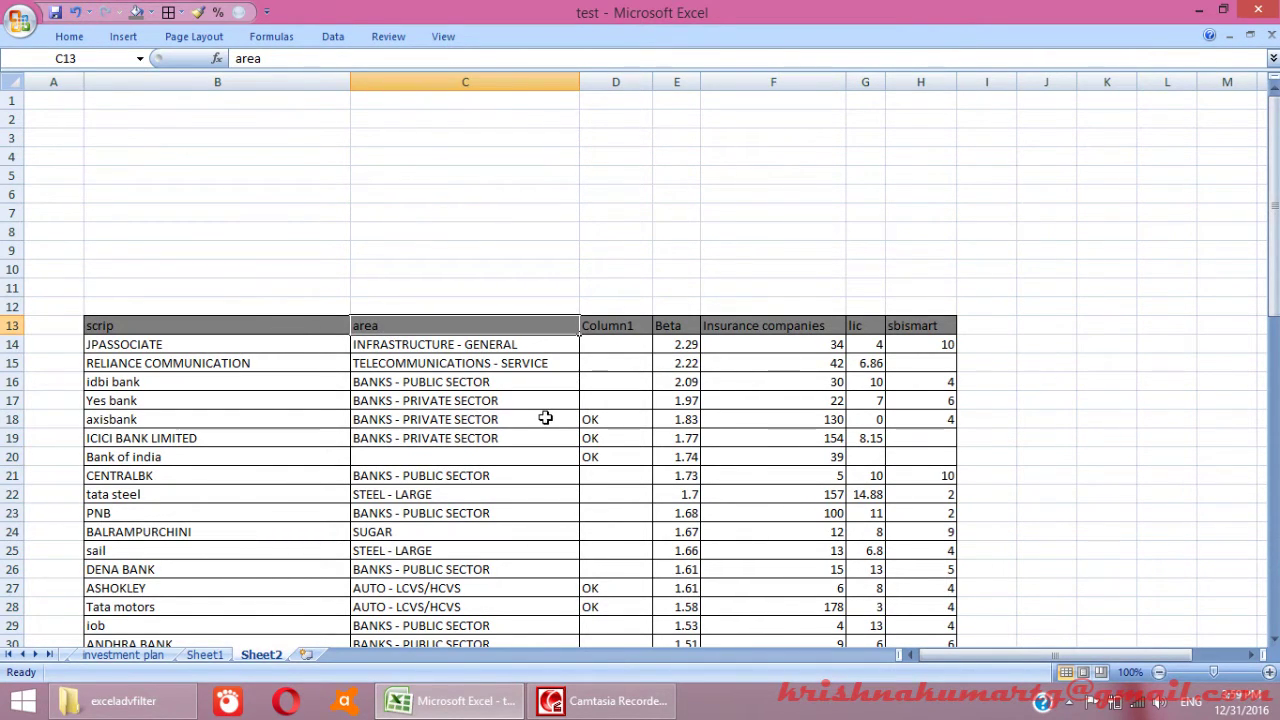
{"action": "left_click", "coordinate": [510, 416]}
{"action": "left_click", "coordinate": [240, 325]}
{"action": "left_click", "coordinate": [506, 325]}
{"action": "left_click", "coordinate": [612, 325]}
{"action": "left_click", "coordinate": [690, 328]}
{"action": "left_click", "coordinate": [928, 327]}
{"action": "left_click", "coordinate": [488, 418]}
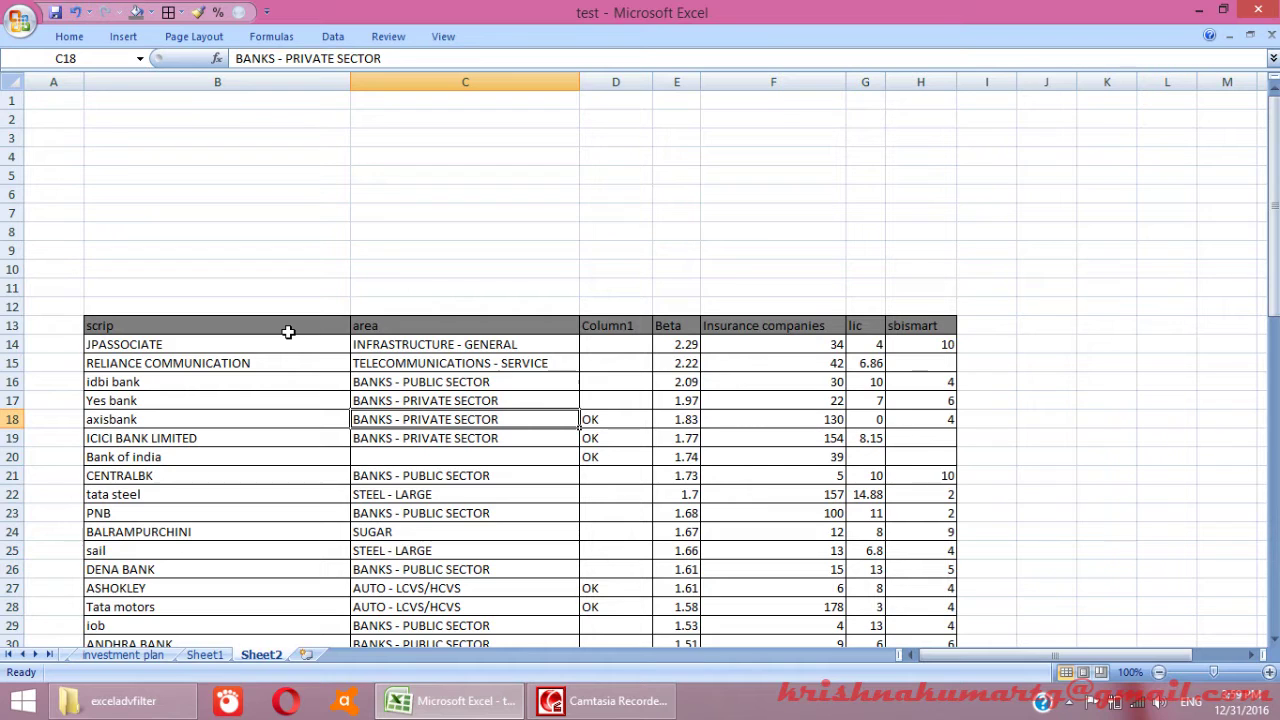
{"action": "left_click", "coordinate": [680, 326], "text": "ctrl"}
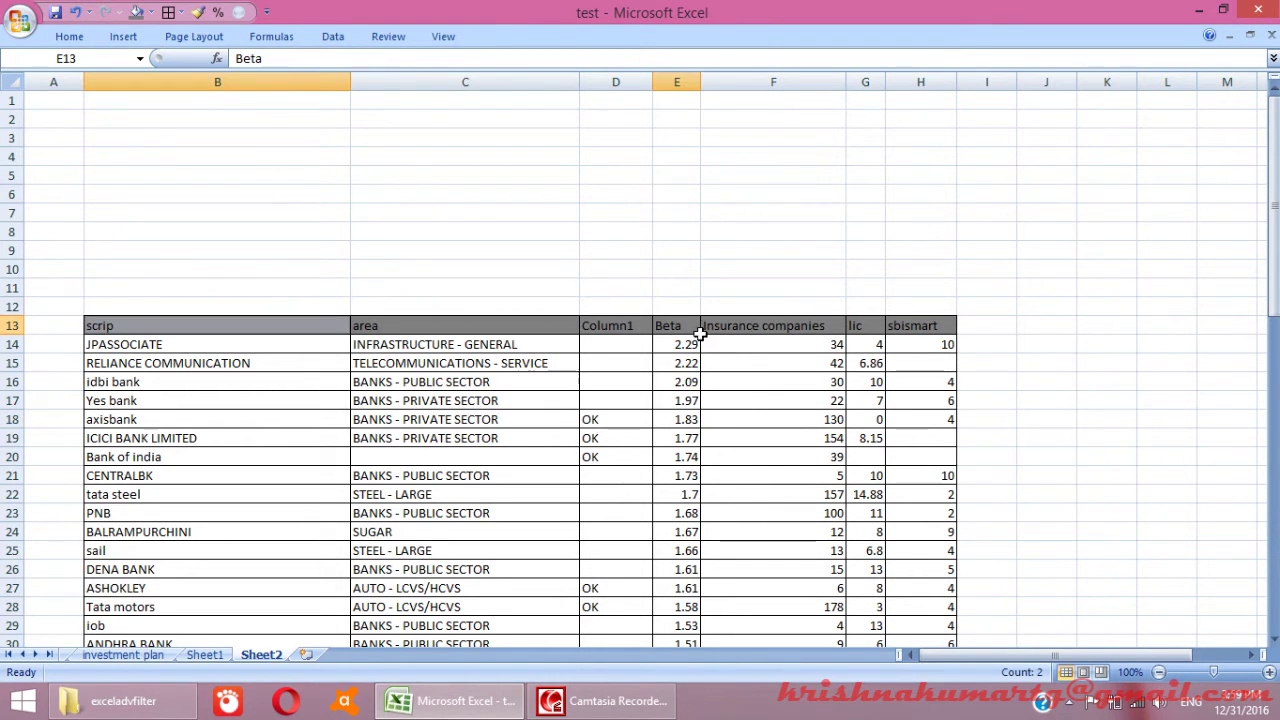
{"action": "left_click", "coordinate": [734, 324]}
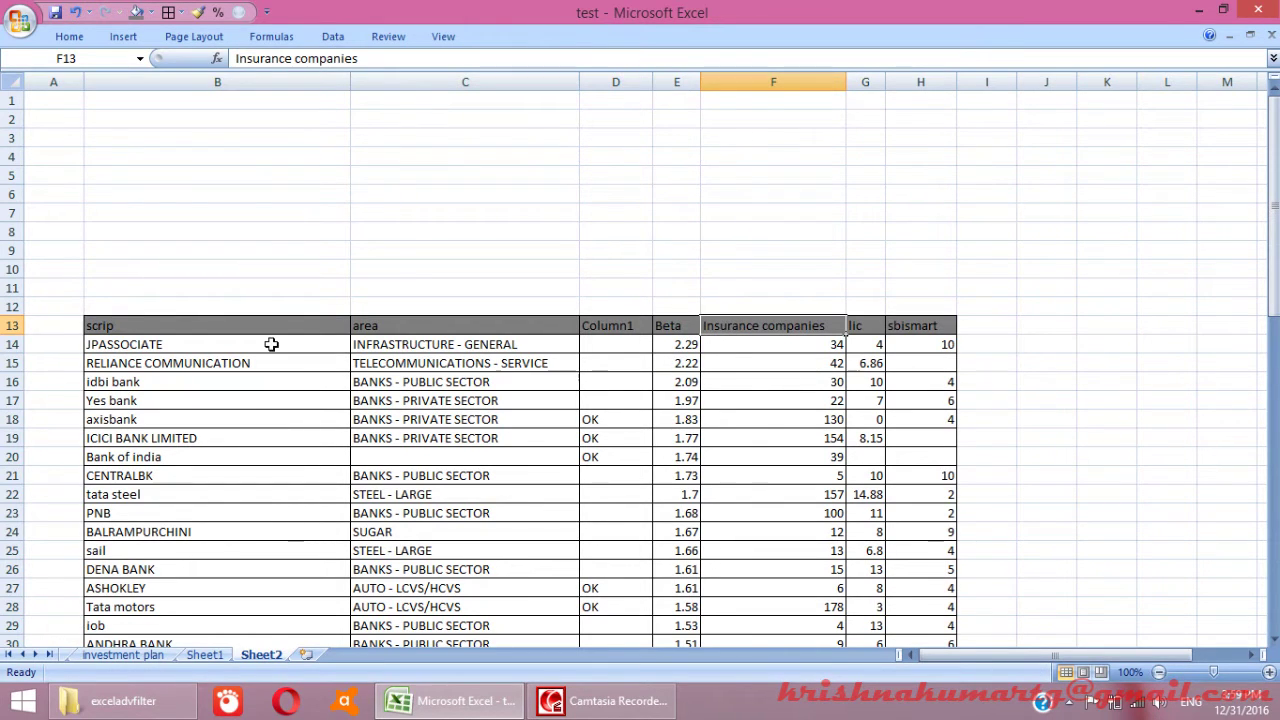
{"action": "left_click", "coordinate": [271, 326]}
{"action": "left_click", "coordinate": [669, 325], "text": "ctrl"}
Step: Copy the scrip and Beta headers into B2 as criteria headings and save the workbook
{"action": "key", "text": "ctrl+c"}
{"action": "left_click", "coordinate": [183, 117]}
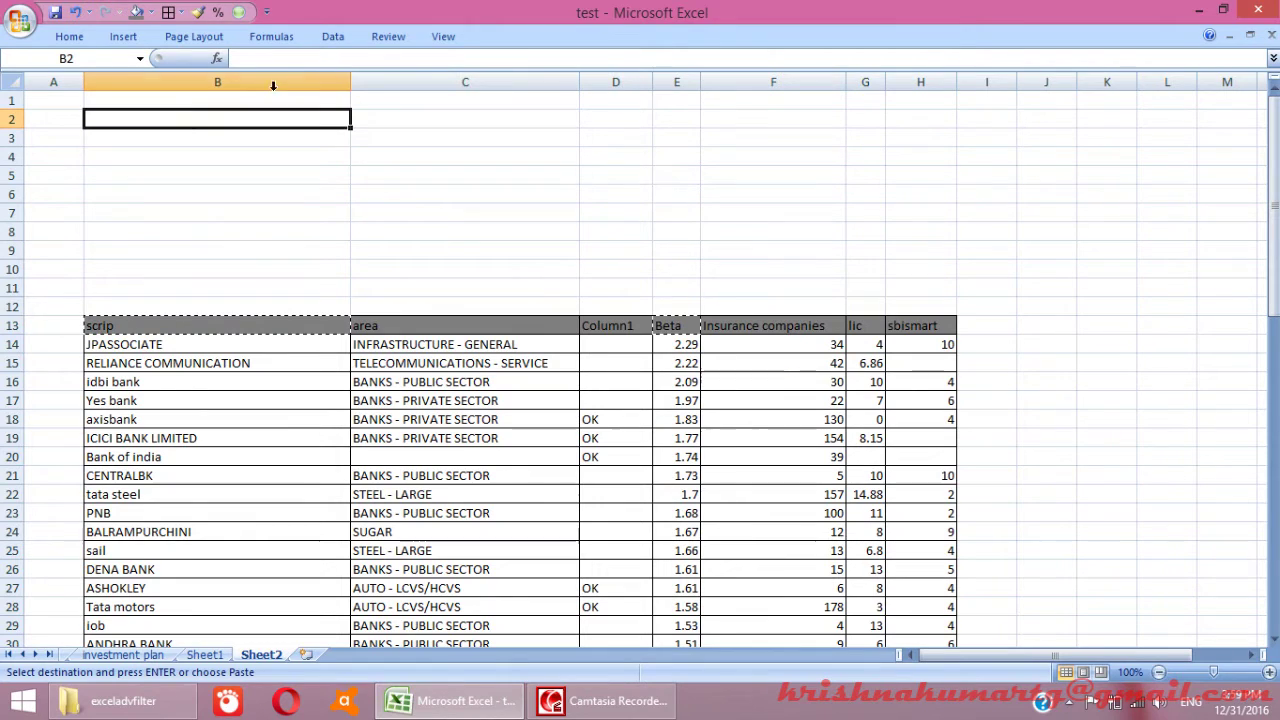
{"action": "key", "text": "ctrl+v"}
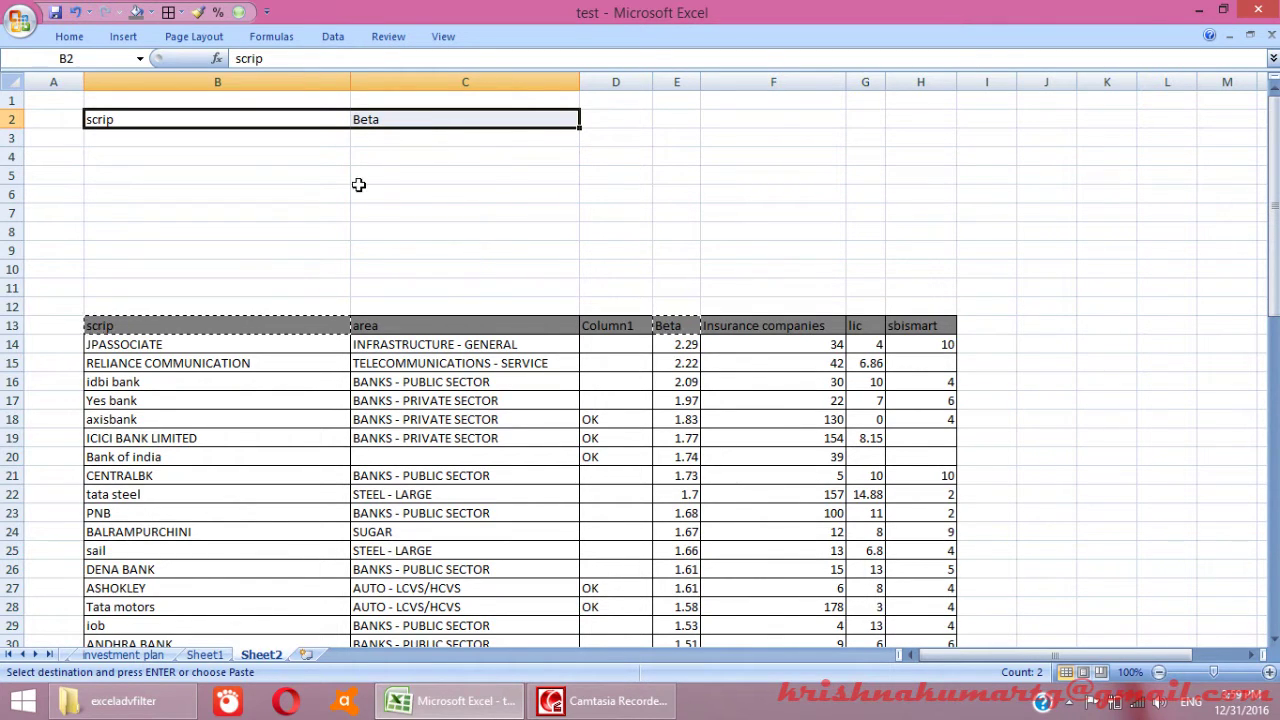
{"action": "left_click", "coordinate": [346, 190]}
{"action": "left_click", "coordinate": [55, 14]}
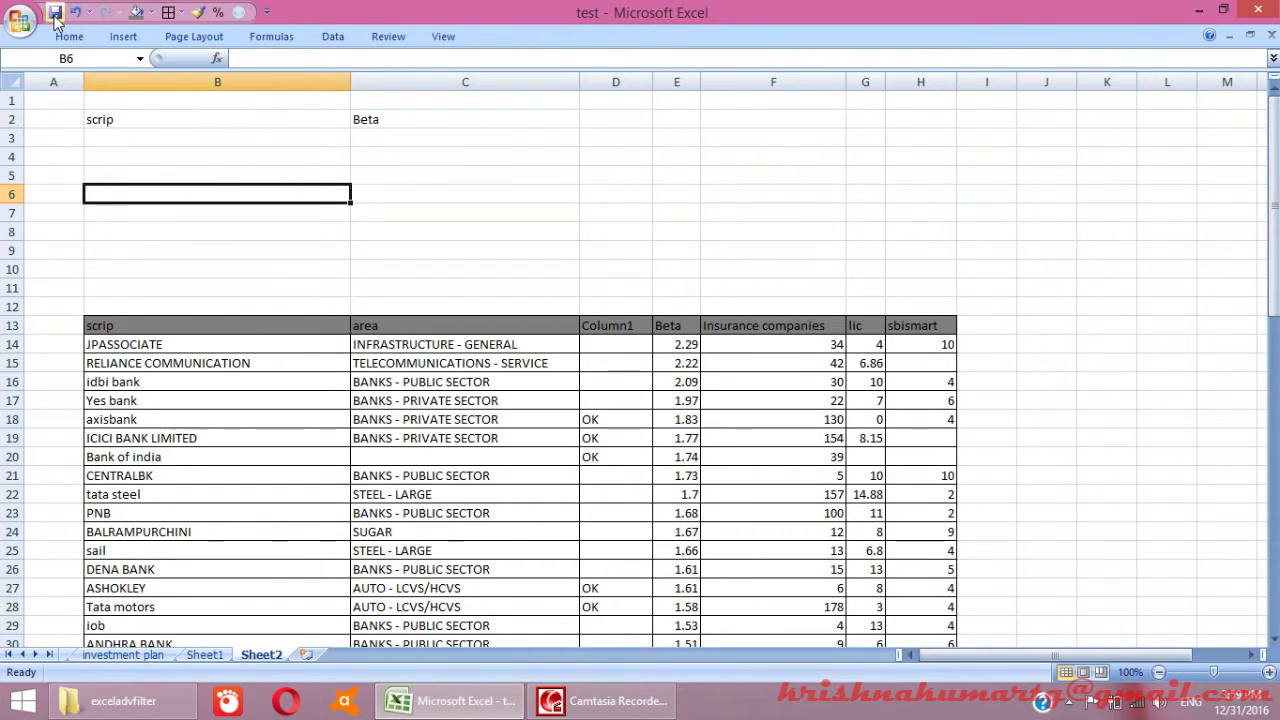
Step: Mark out the B2:C4 criteria block above the table
{"action": "left_click", "coordinate": [224, 120]}
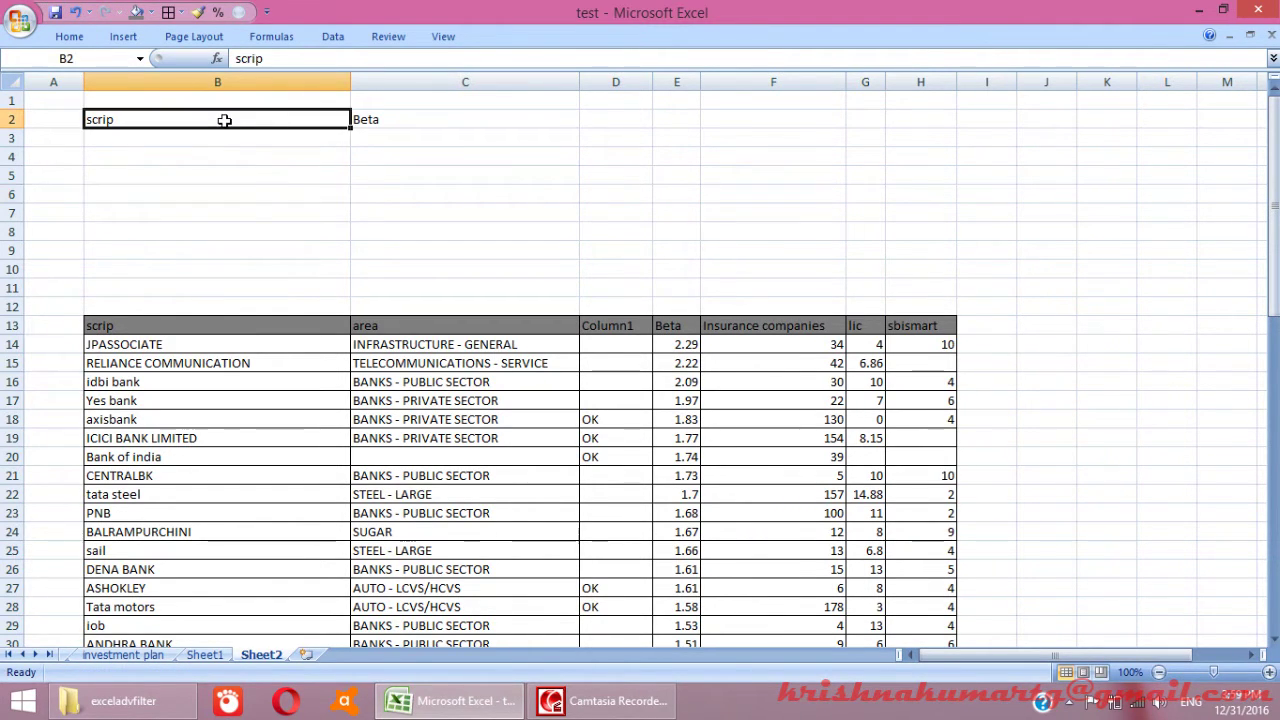
{"action": "left_click_drag", "start_coordinate": [221, 129], "coordinate": [416, 158]}
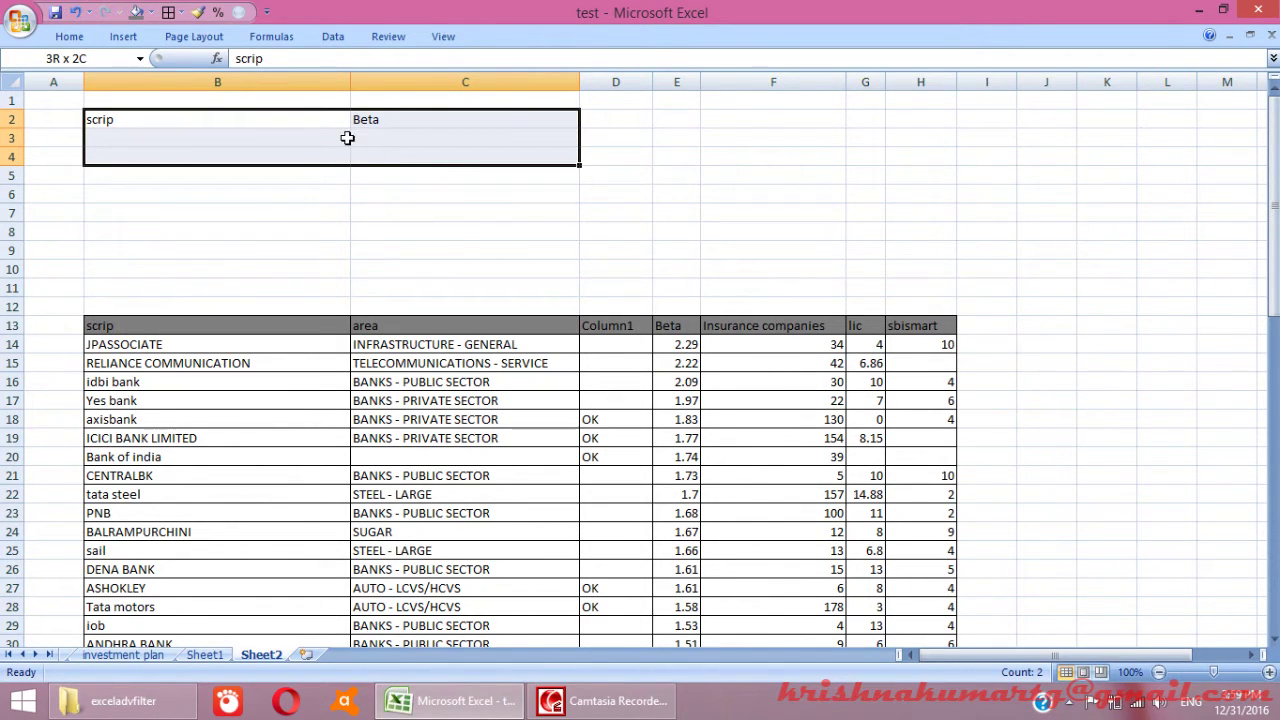
{"action": "left_click", "coordinate": [300, 136]}
{"action": "mouse_move", "coordinate": [300, 116]}
{"action": "left_mouse_down"}
{"action": "mouse_move", "coordinate": [440, 206]}
{"action": "mouse_move", "coordinate": [450, 228]}
{"action": "left_mouse_up"}
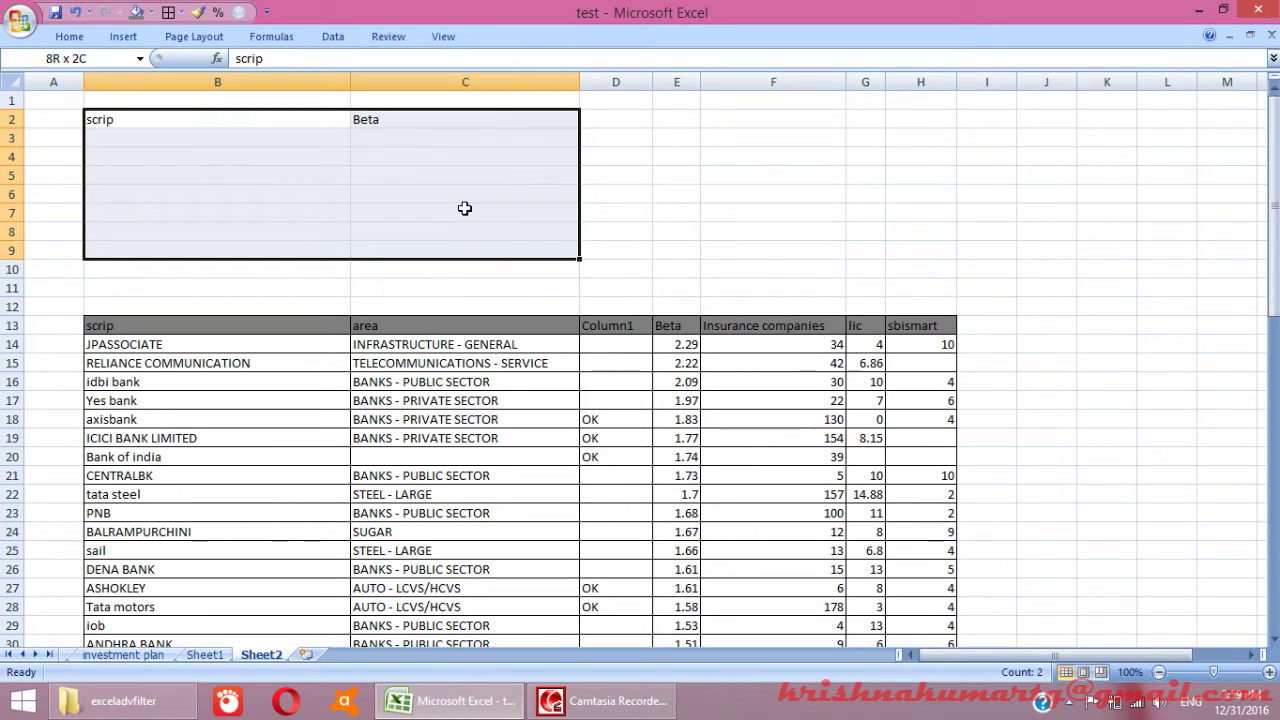
{"action": "left_click_drag", "start_coordinate": [450, 228], "coordinate": [460, 212]}
{"action": "left_click", "coordinate": [452, 152]}
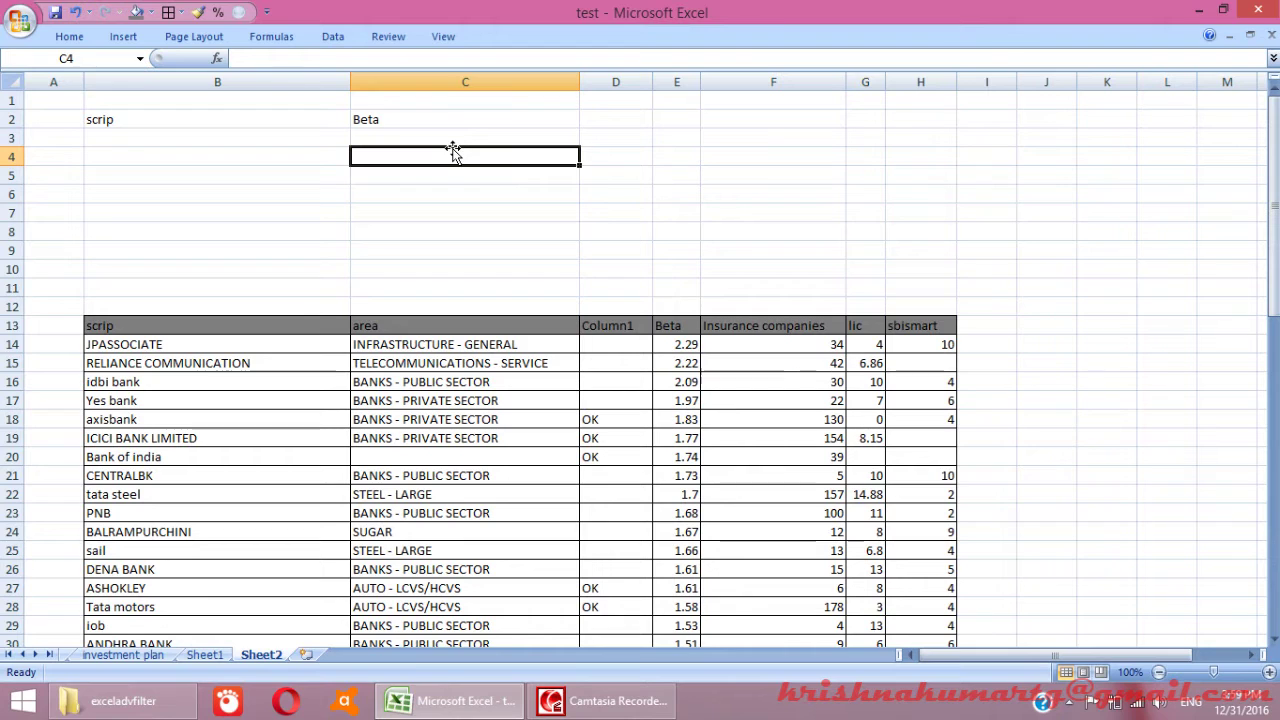
Step: Enter the criterion *india* in B3 under the scrip heading
{"action": "left_click", "coordinate": [177, 122]}
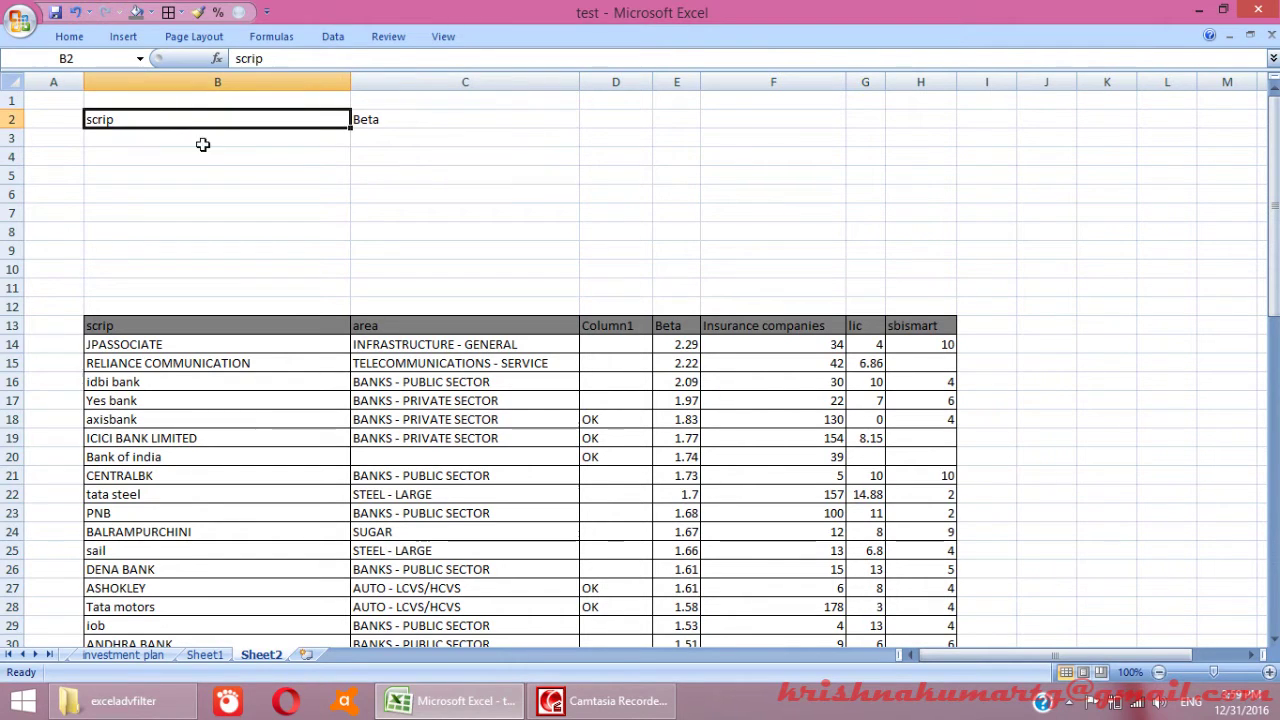
{"action": "left_click", "coordinate": [202, 145]}
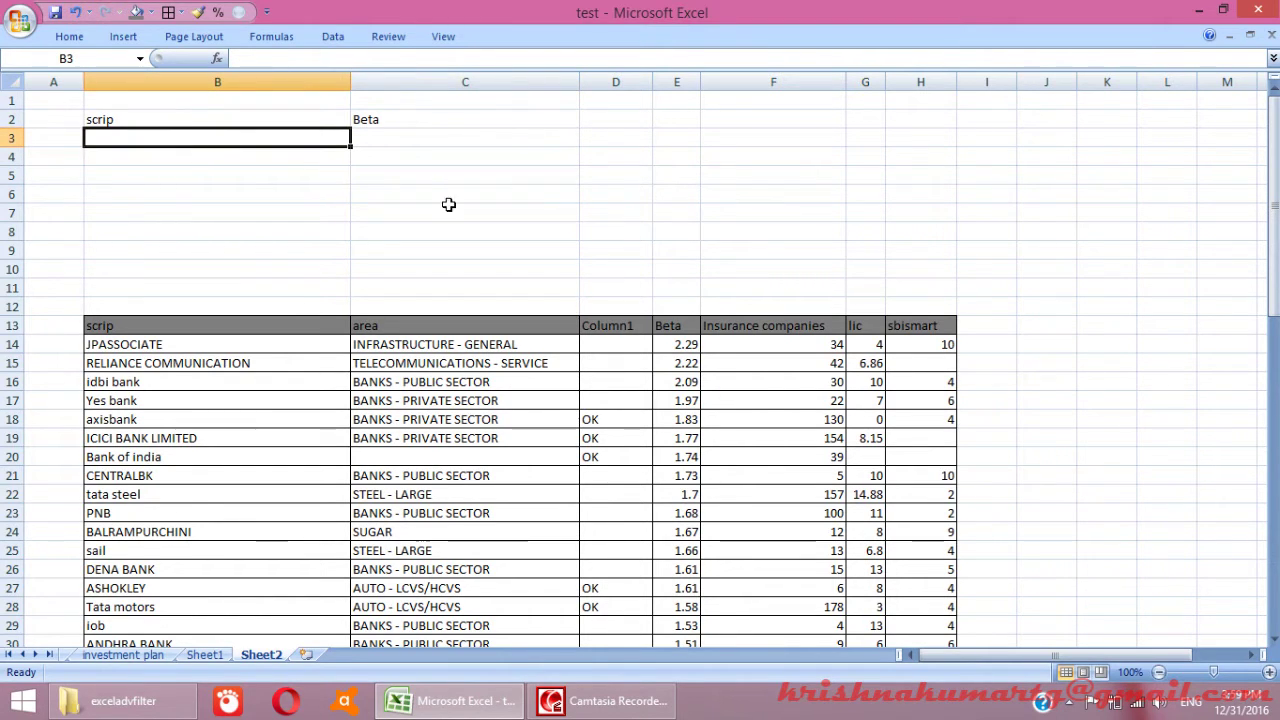
{"action": "type", "text": "*india*"}
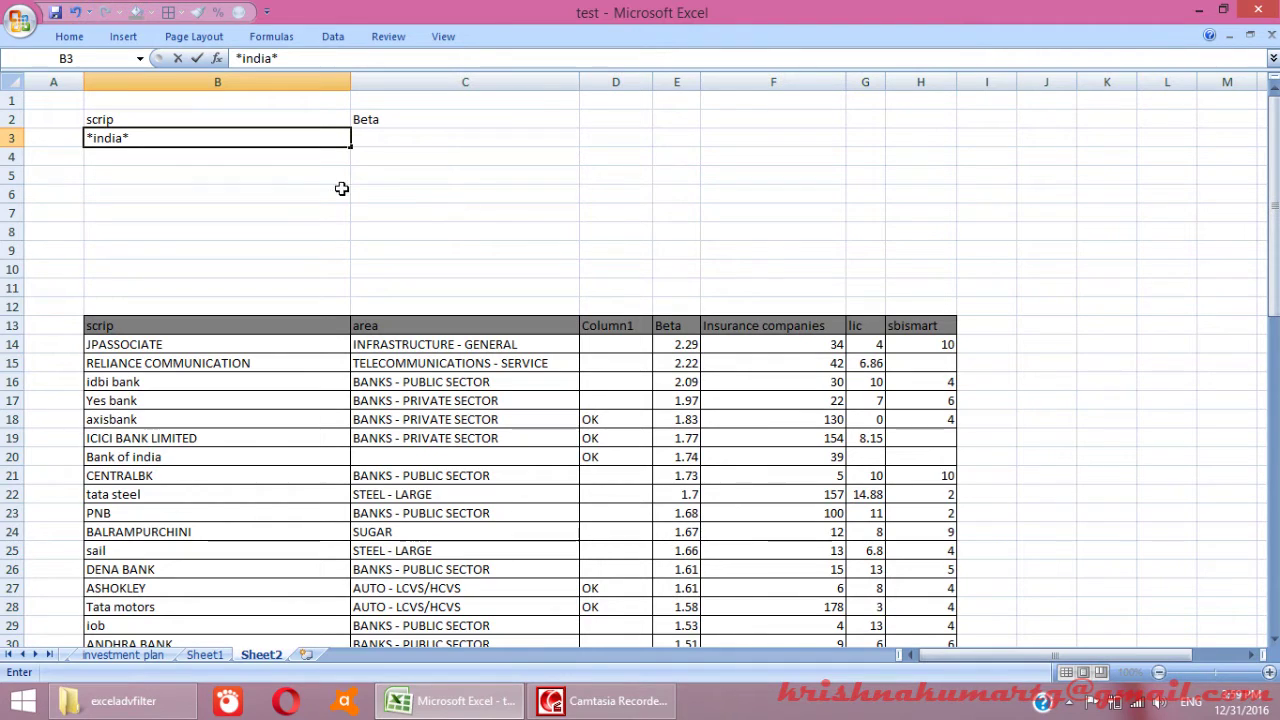
{"action": "left_click", "coordinate": [266, 248]}
{"action": "left_click", "coordinate": [200, 174]}
Step: Open Advanced Filter and set the list range to the whole table, $B$13:$H$70
{"action": "left_click", "coordinate": [205, 155]}
{"action": "left_click", "coordinate": [252, 329]}
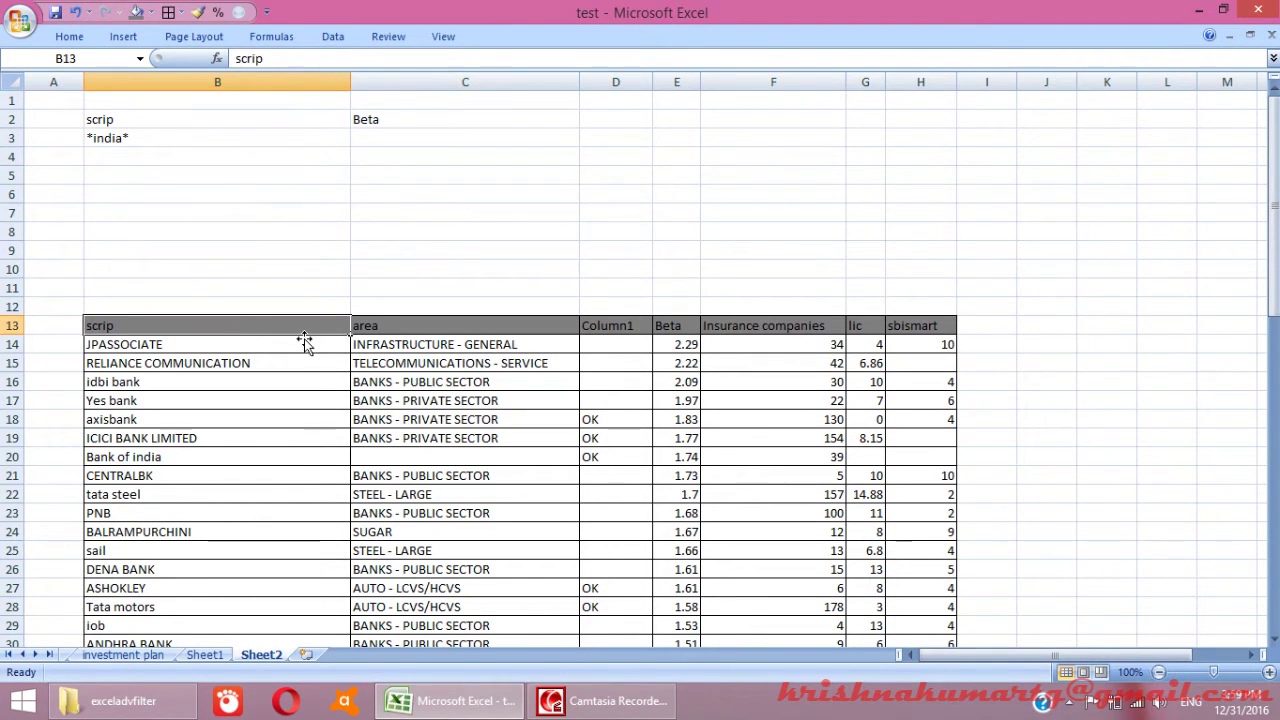
{"action": "left_click", "coordinate": [322, 421]}
{"action": "left_click", "coordinate": [335, 38]}
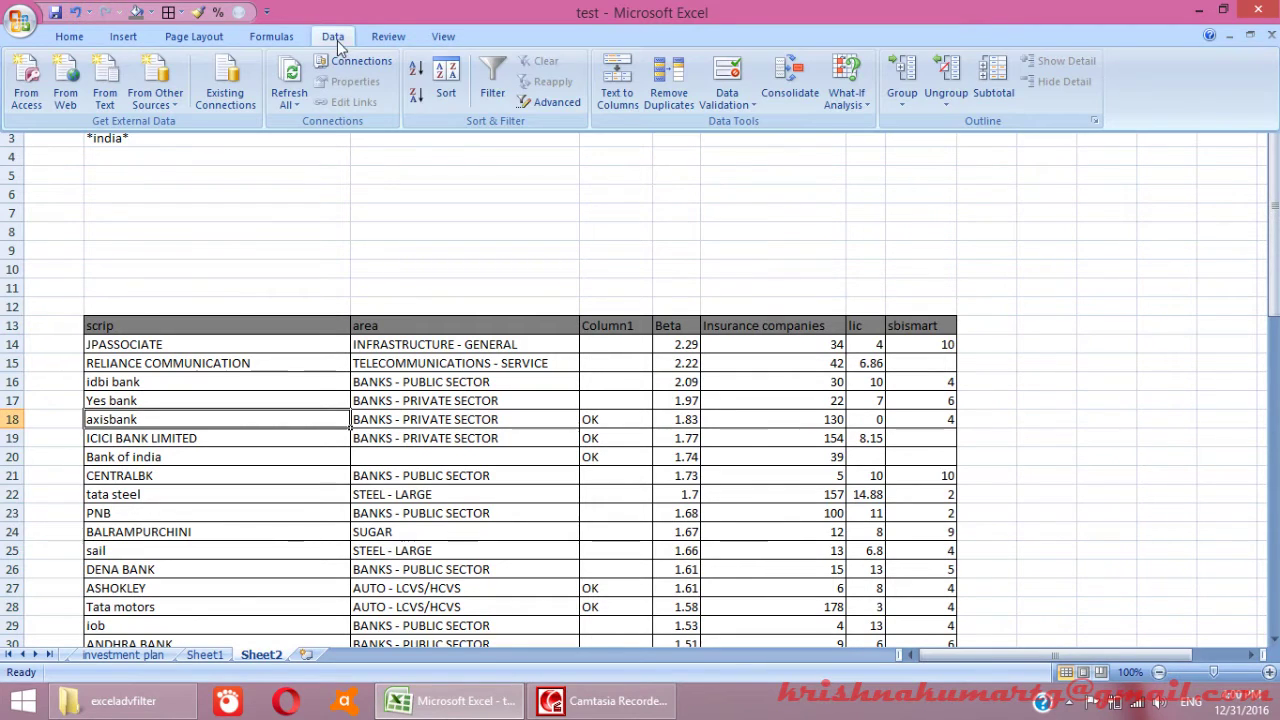
{"action": "left_click", "coordinate": [546, 101]}
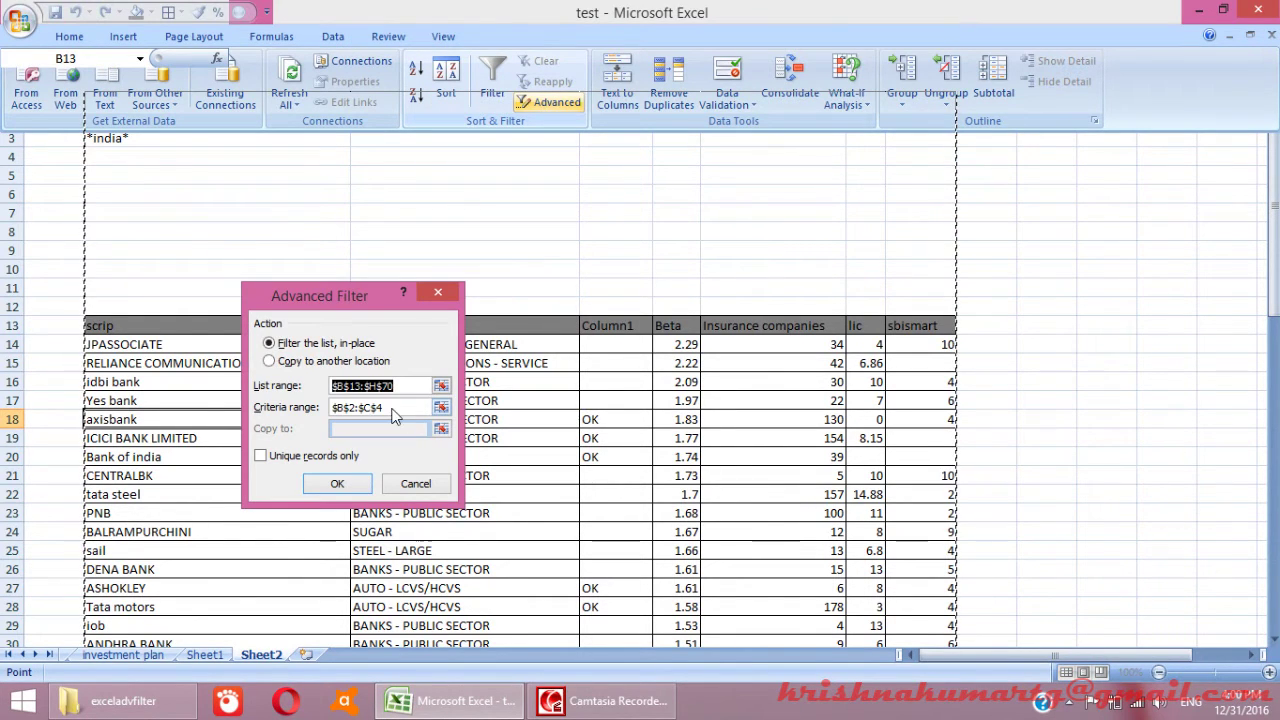
{"action": "left_click_drag", "start_coordinate": [354, 386], "coordinate": [206, 387]}
{"action": "key", "text": "BackSpace"}
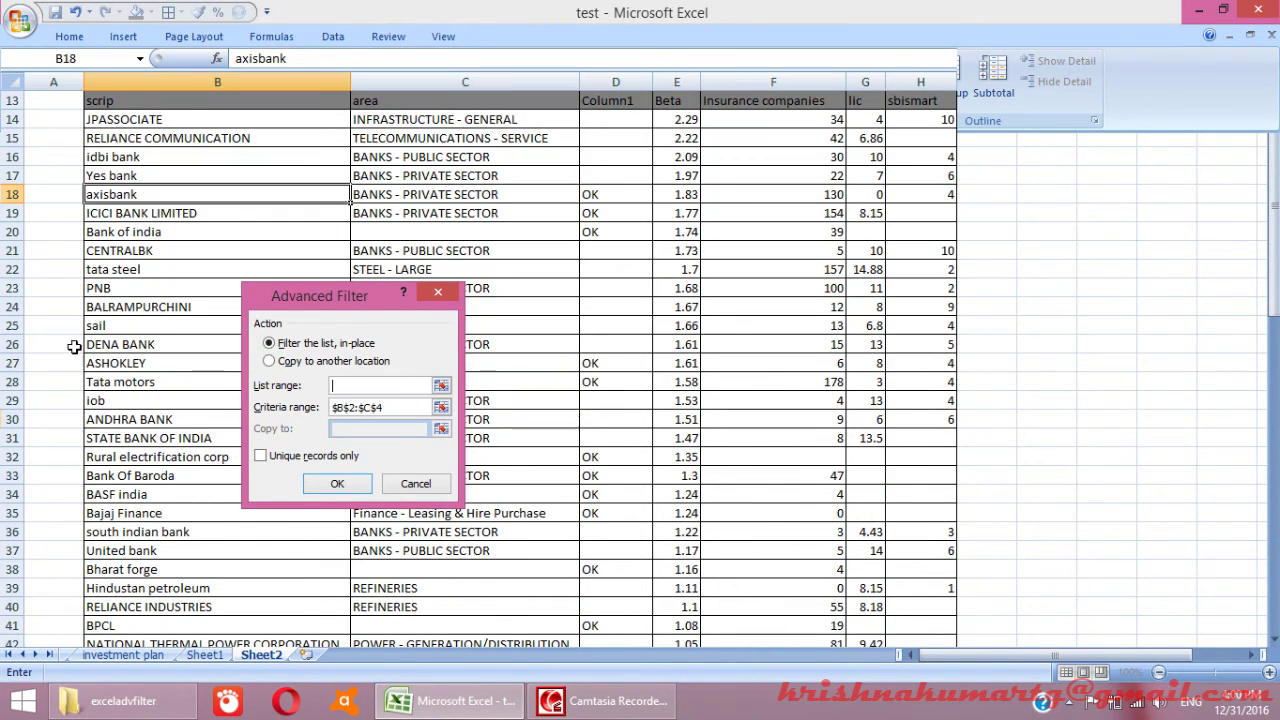
{"action": "left_click", "coordinate": [190, 271]}
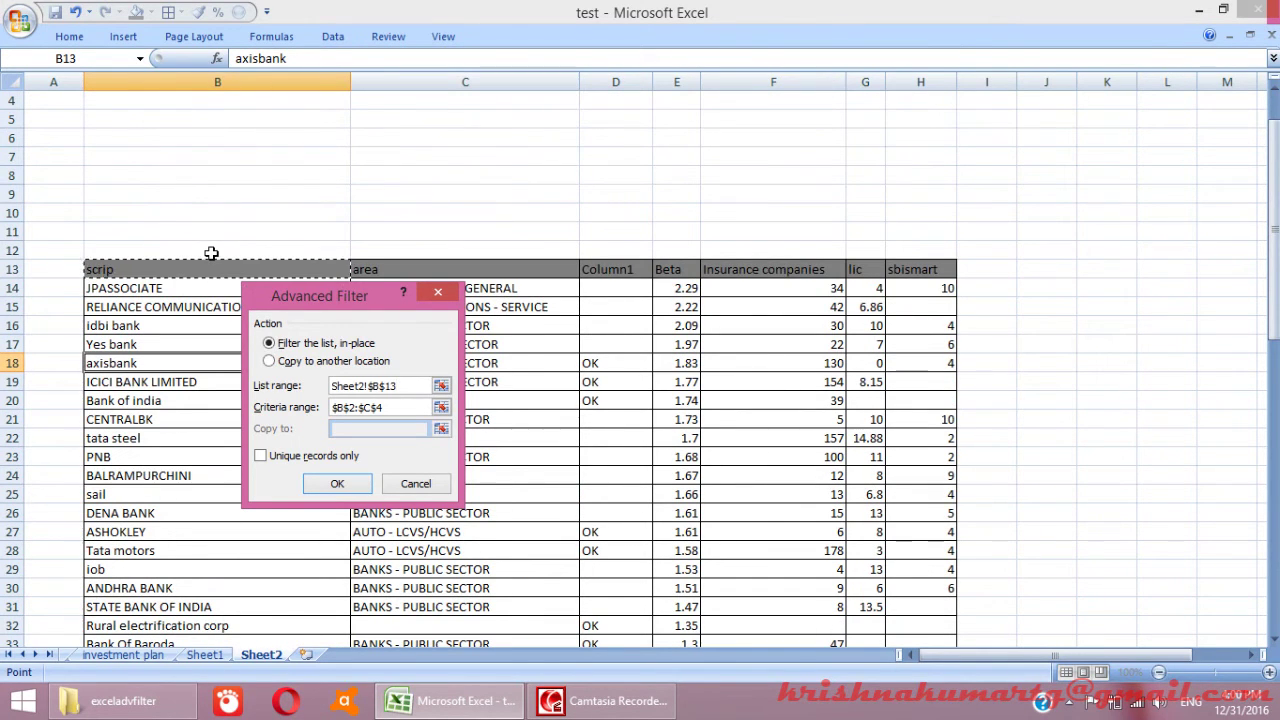
{"action": "key", "text": "ctrl+shift+End"}
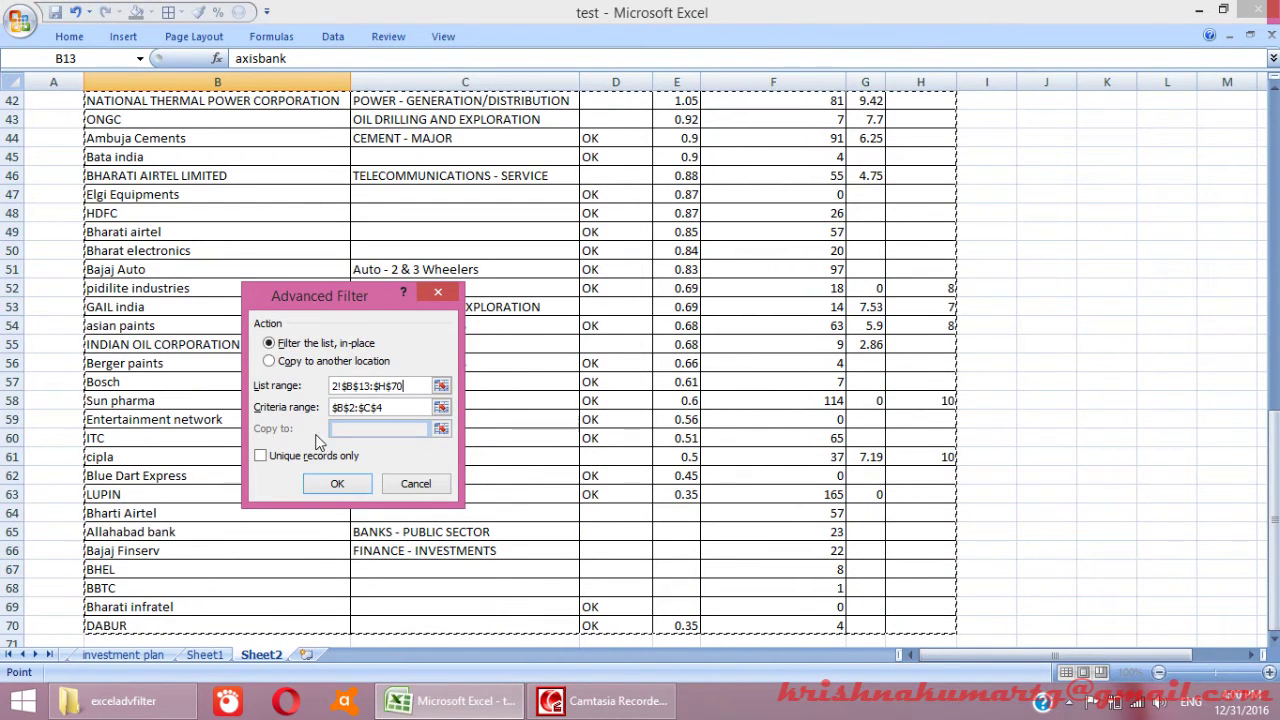
Step: Set criteria range $B$2:$C$3 and filter in place, leaving 7 of 57 rows
{"action": "double_click", "coordinate": [395, 409]}
{"action": "left_click_drag", "start_coordinate": [395, 409], "coordinate": [238, 410]}
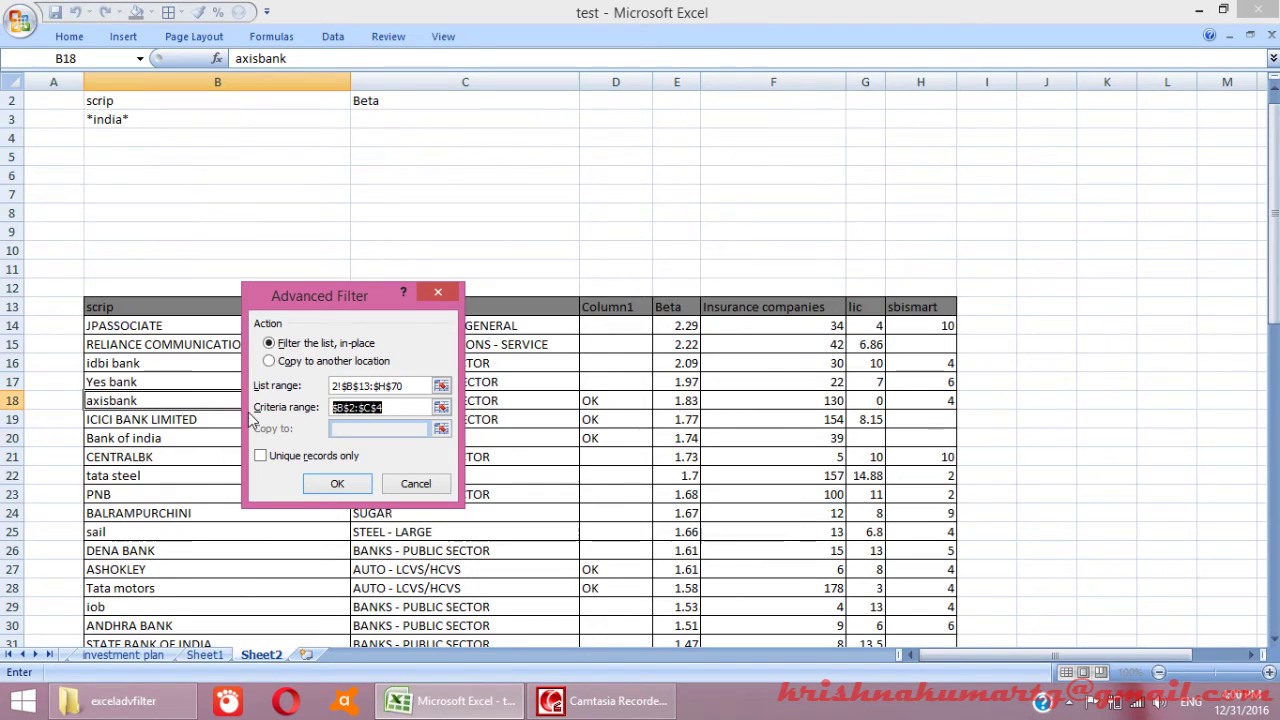
{"action": "key", "text": "BackSpace"}
{"action": "left_click_drag", "start_coordinate": [140, 104], "coordinate": [403, 138]}
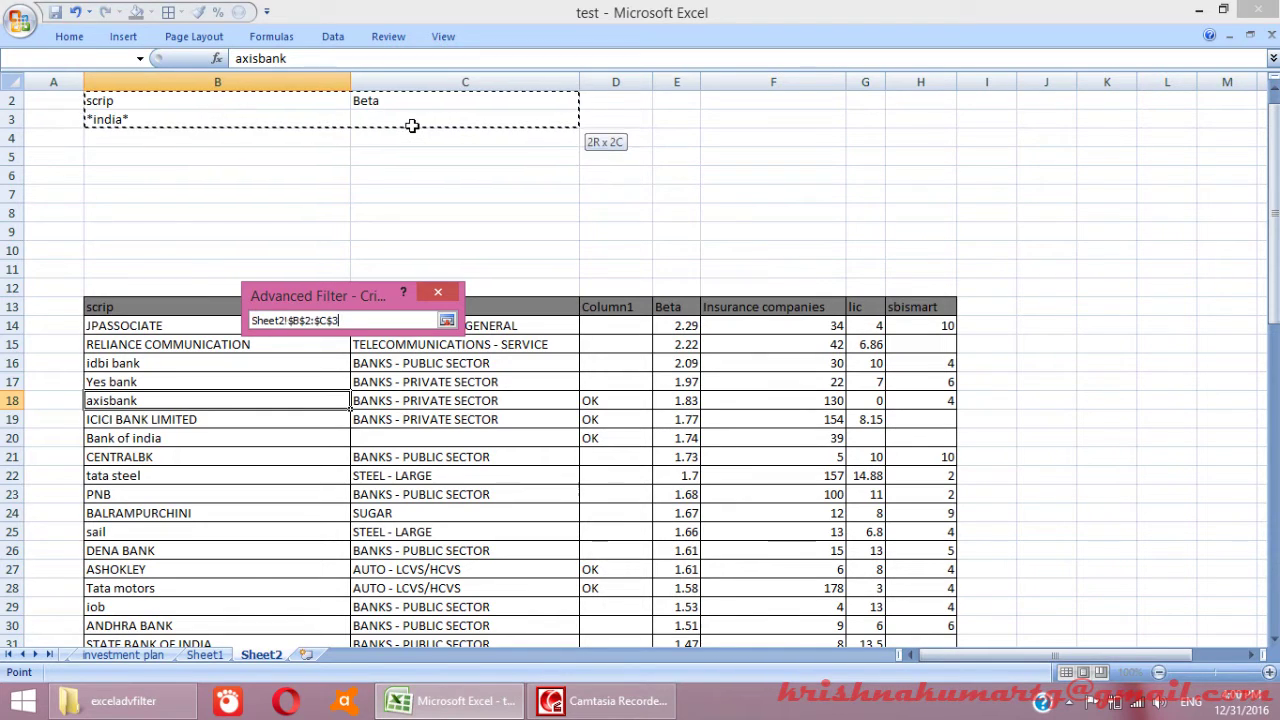
{"action": "left_click_drag", "start_coordinate": [411, 132], "coordinate": [411, 130]}
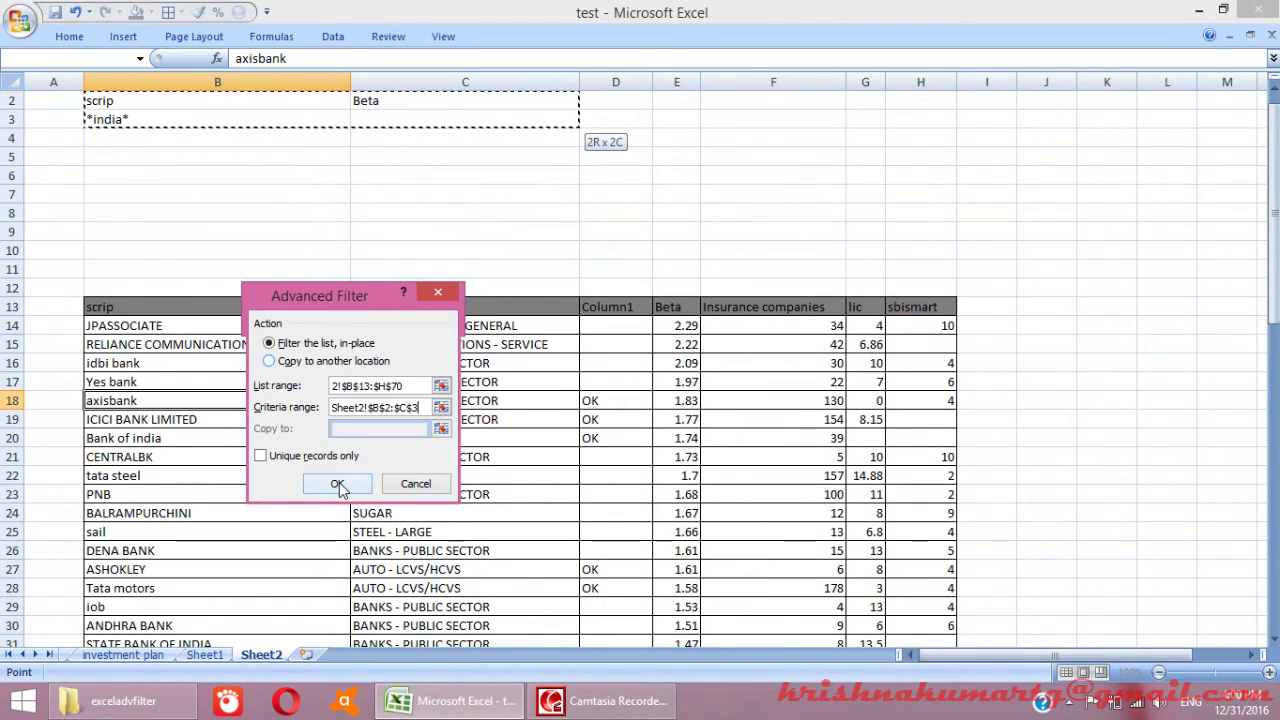
{"action": "left_click", "coordinate": [337, 483]}
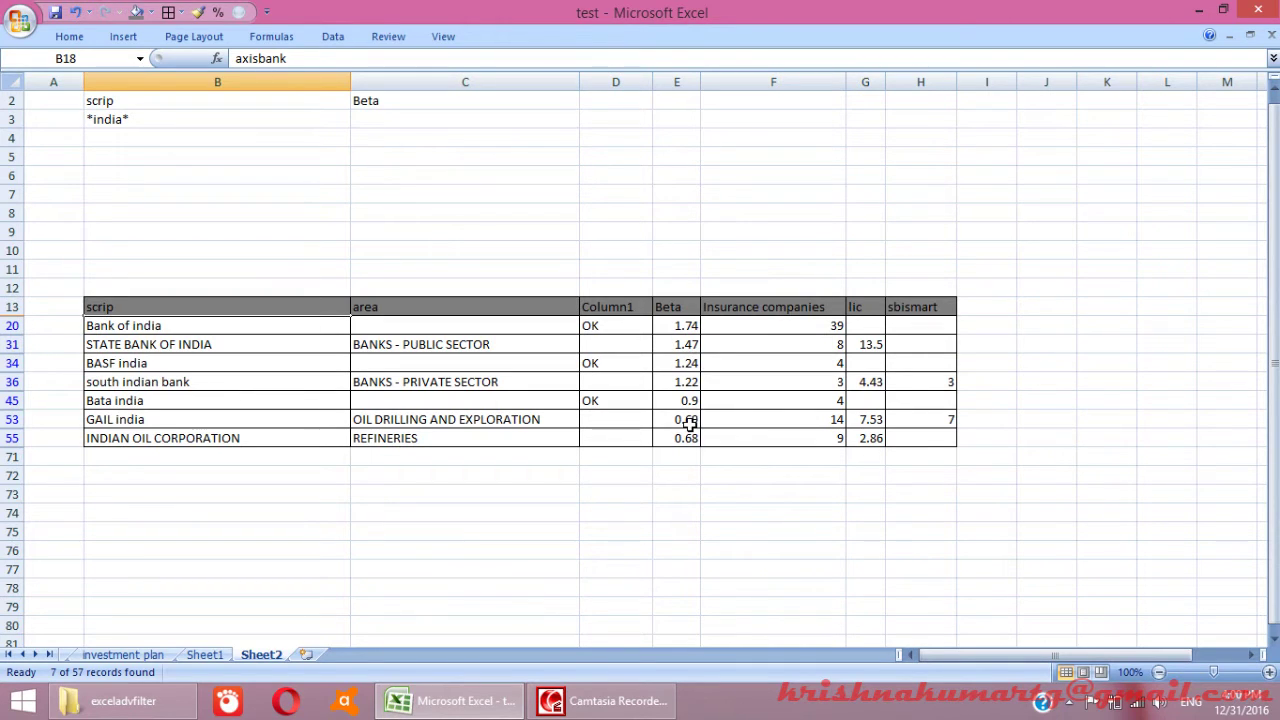
Step: Enter the criterion >1 in C3 under the Beta heading
{"action": "left_click_drag", "start_coordinate": [689, 398], "coordinate": [686, 438]}
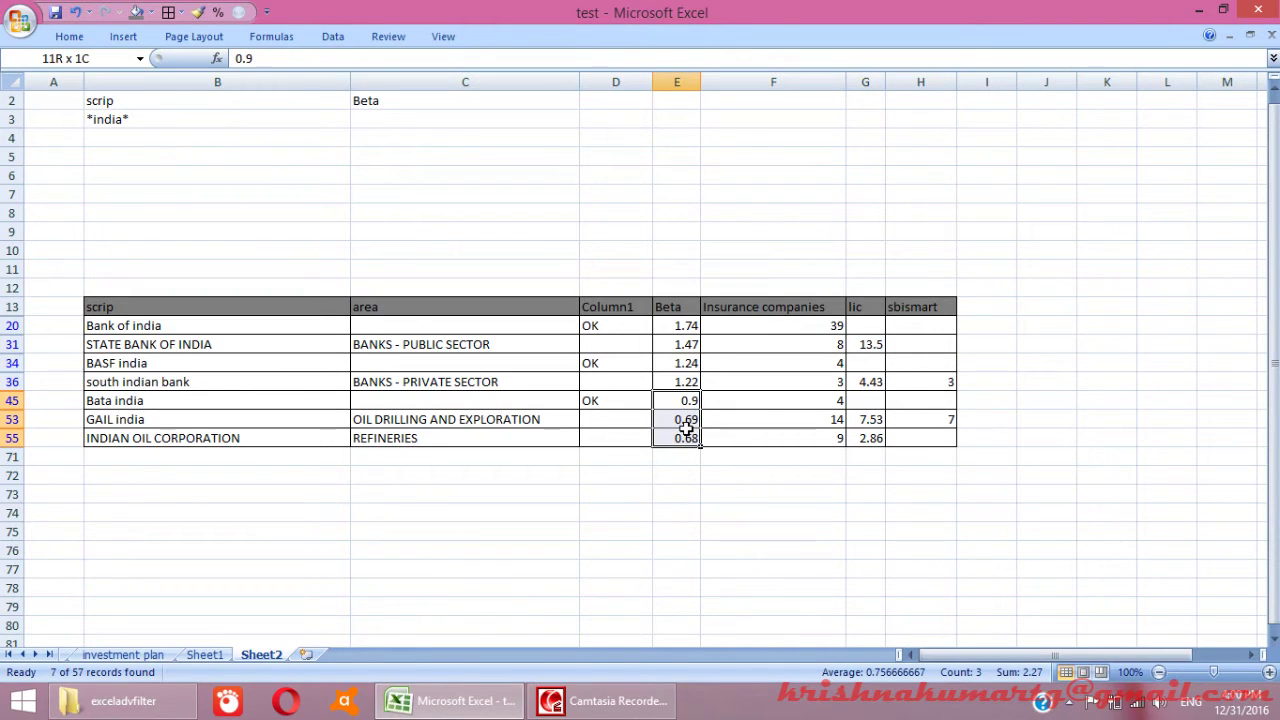
{"action": "left_click", "coordinate": [389, 120]}
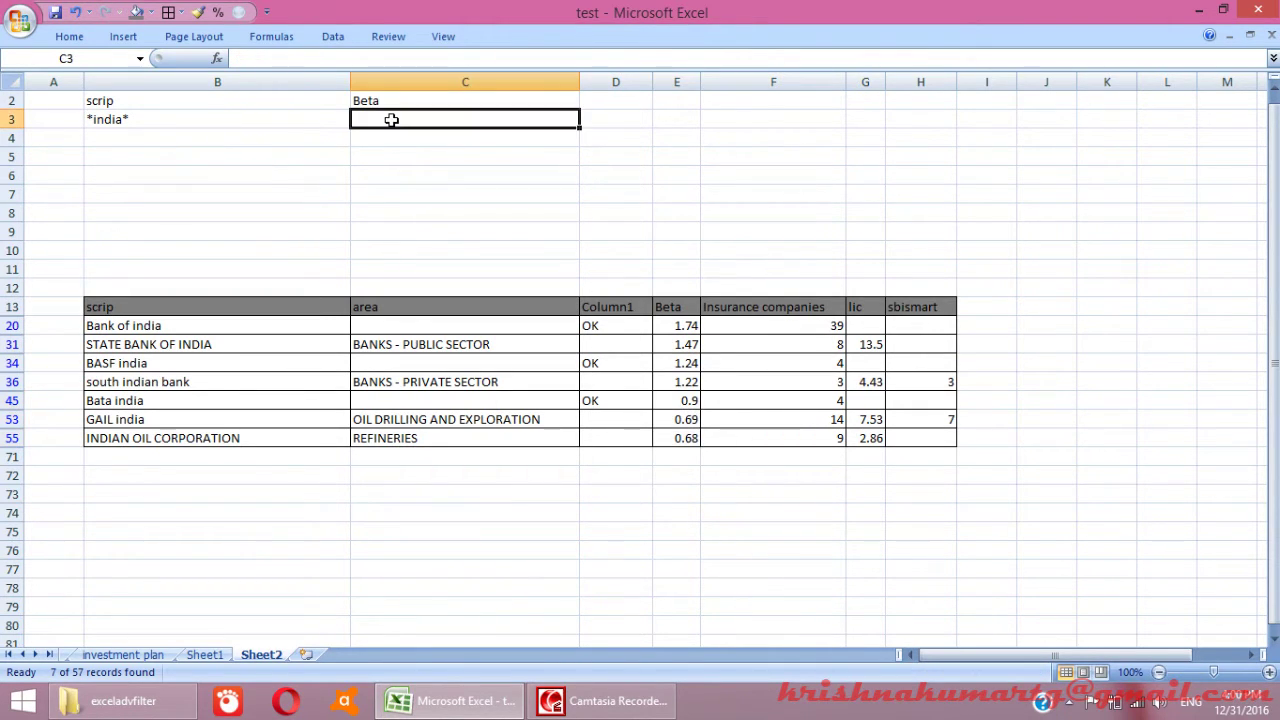
{"action": "type", "text": ">1"}
{"action": "key", "text": "Return"}
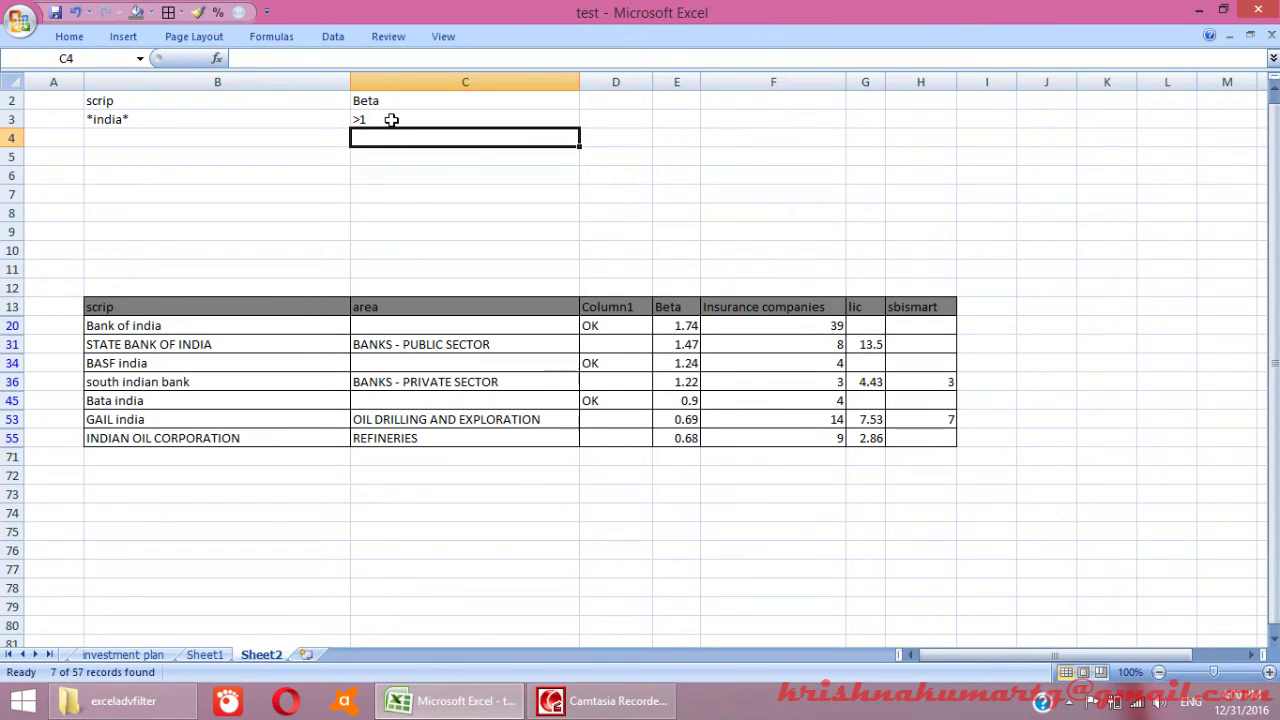
{"action": "left_click", "coordinate": [413, 400]}
Step: Re-run Advanced Filter with criteria B2:C3, leaving 4 of 57 rows
{"action": "left_click", "coordinate": [333, 36]}
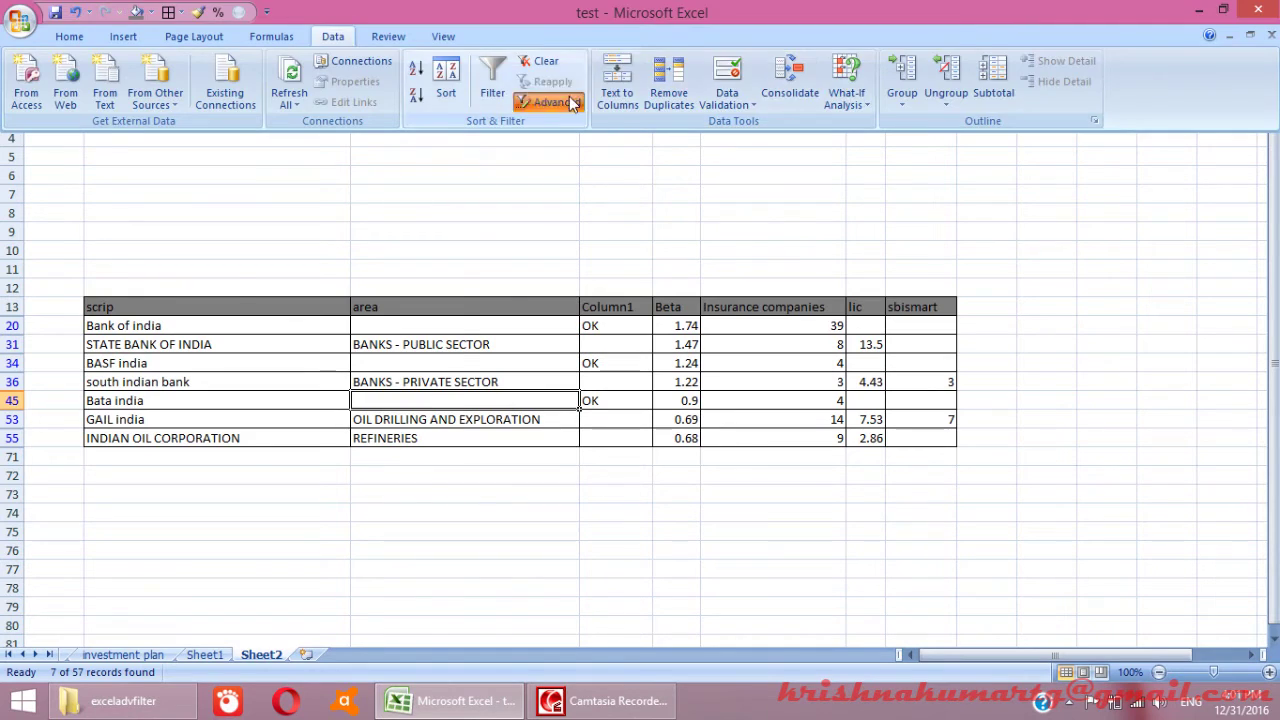
{"action": "left_click", "coordinate": [541, 101]}
{"action": "left_click", "coordinate": [406, 407]}
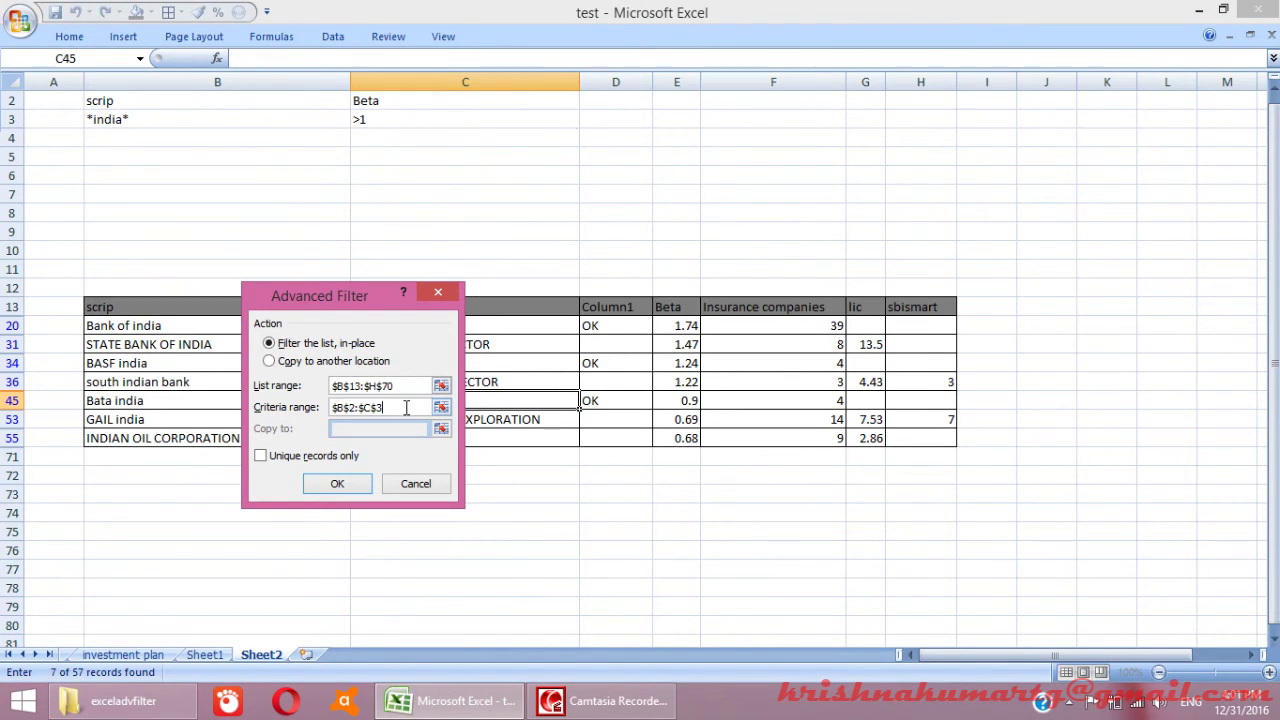
{"action": "left_click_drag", "start_coordinate": [406, 407], "coordinate": [333, 407]}
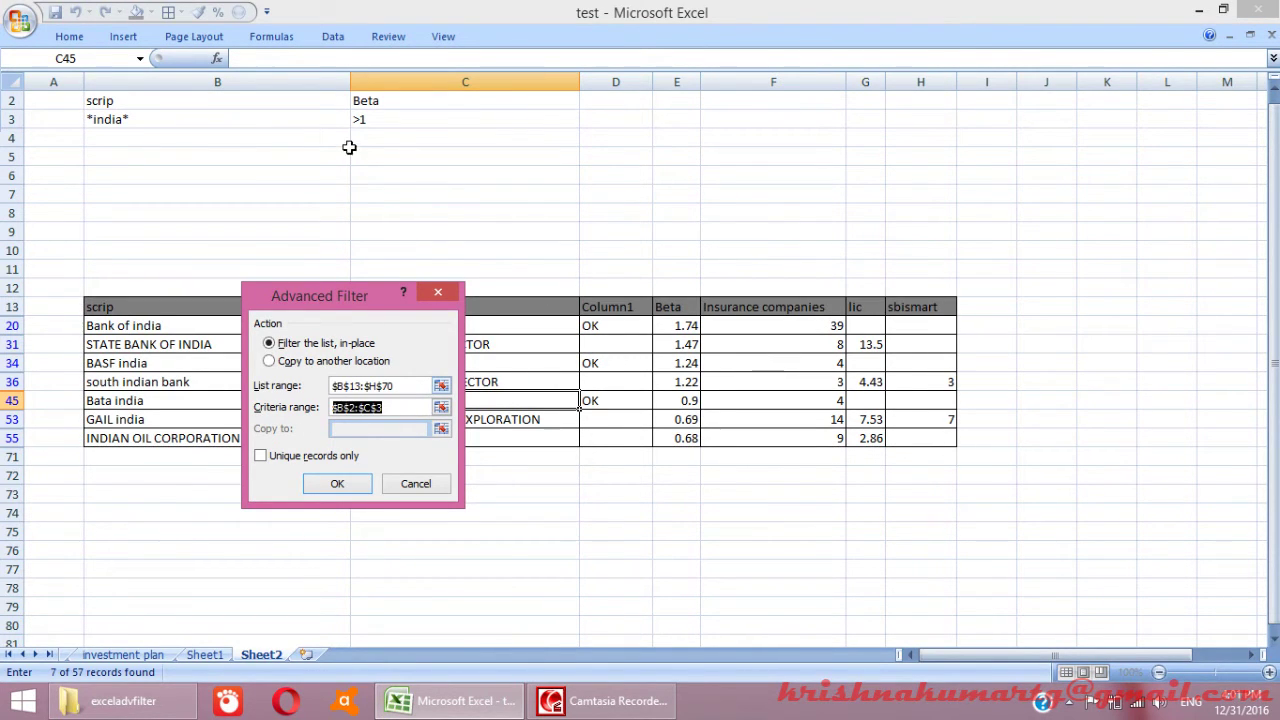
{"action": "left_click", "coordinate": [340, 484]}
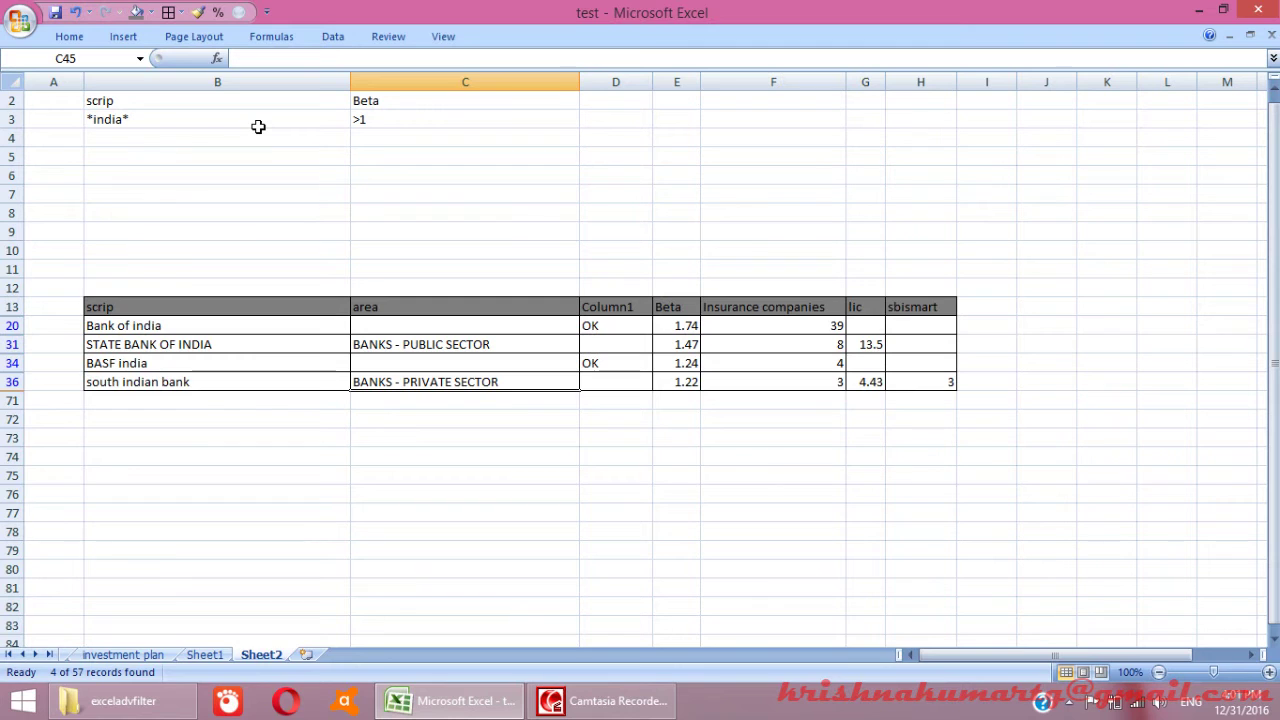
Step: Delete the >1 Beta criterion from C3 and move to B4 below *india*
{"action": "left_click", "coordinate": [384, 120]}
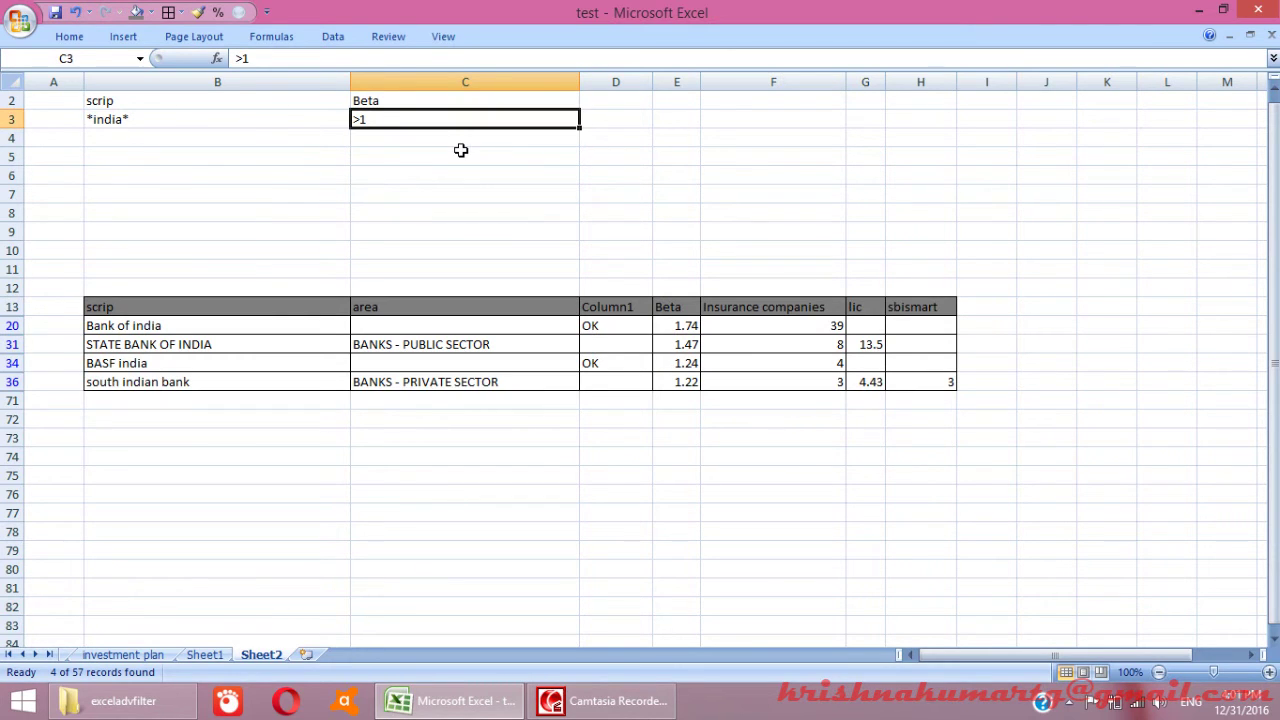
{"action": "key", "text": "Delete"}
{"action": "key", "text": "Left"}
{"action": "key", "text": "Right"}
{"action": "key", "text": "Left"}
{"action": "key", "text": "Down"}
{"action": "key", "text": "Up"}
{"action": "key", "text": "Down"}
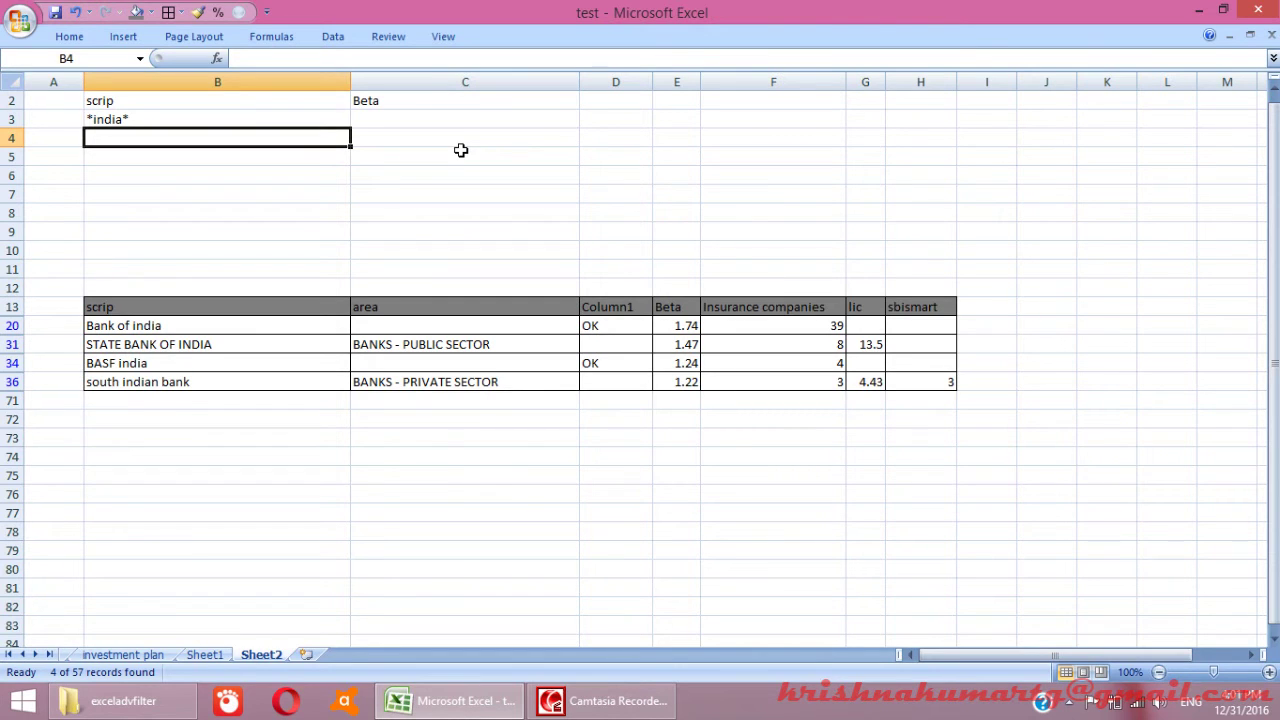
Step: Enter the second scrip criterion *lup* in B4
{"action": "type", "text": "lup*"}
{"action": "key", "text": "Return"}
{"action": "key", "text": "Up"}
{"action": "key", "text": "F2"}
{"action": "key", "text": "Home"}
{"action": "type", "text": "*"}
{"action": "key", "text": "Return"}
{"action": "key", "text": "Up"}
{"action": "key", "text": "Up"}
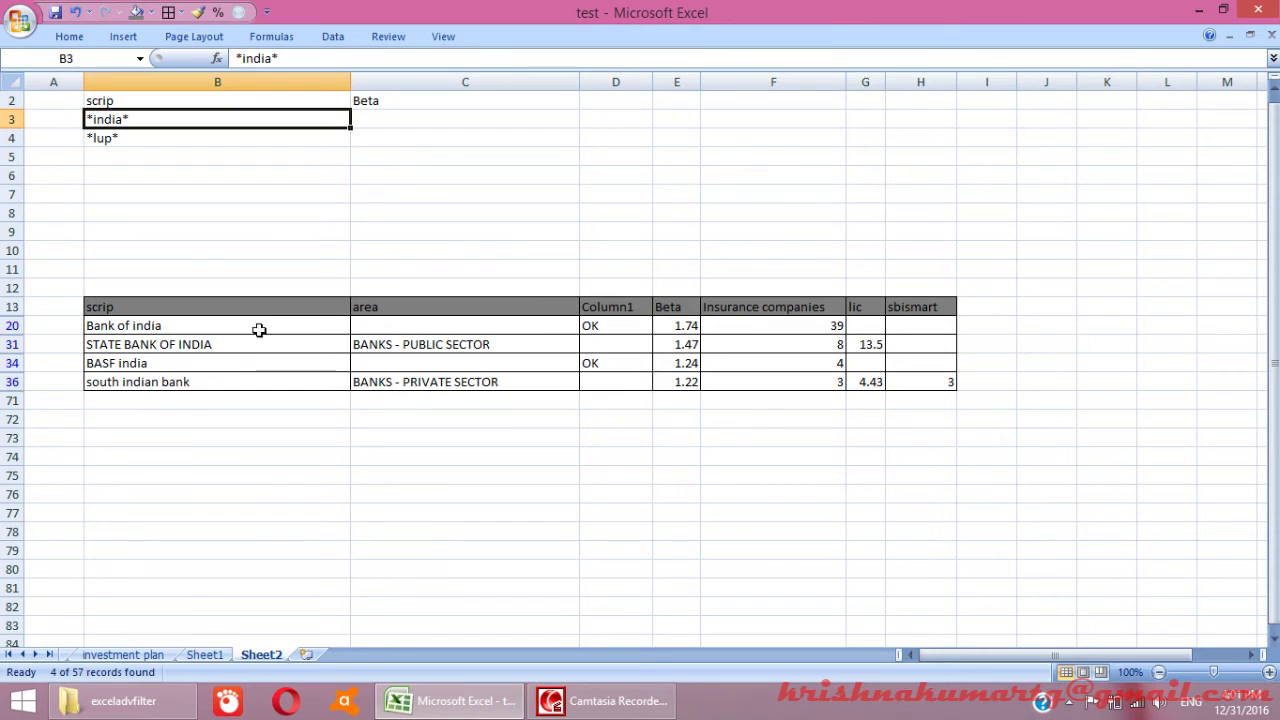
{"action": "left_click", "coordinate": [263, 363]}
Step: Re-run Advanced Filter with criteria range $B$2:$B$4, showing 8 of 57 rows
{"action": "left_click", "coordinate": [333, 36]}
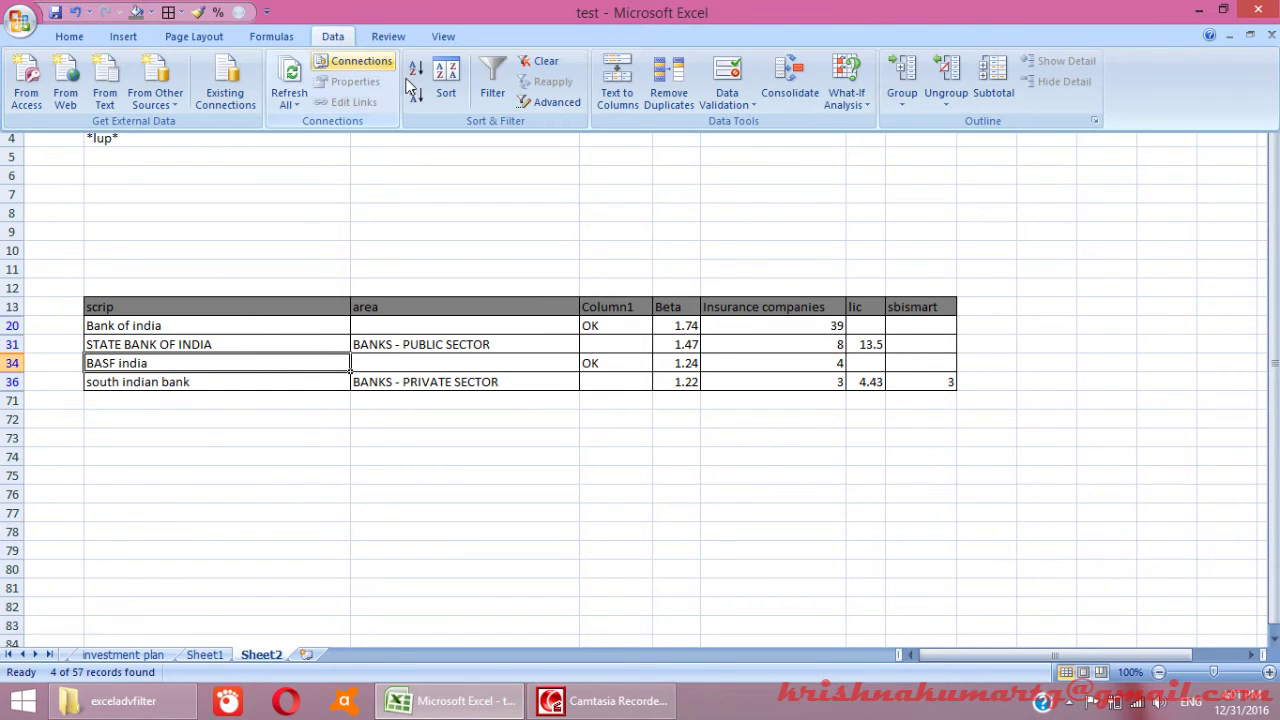
{"action": "left_click", "coordinate": [556, 104]}
{"action": "left_click", "coordinate": [404, 407]}
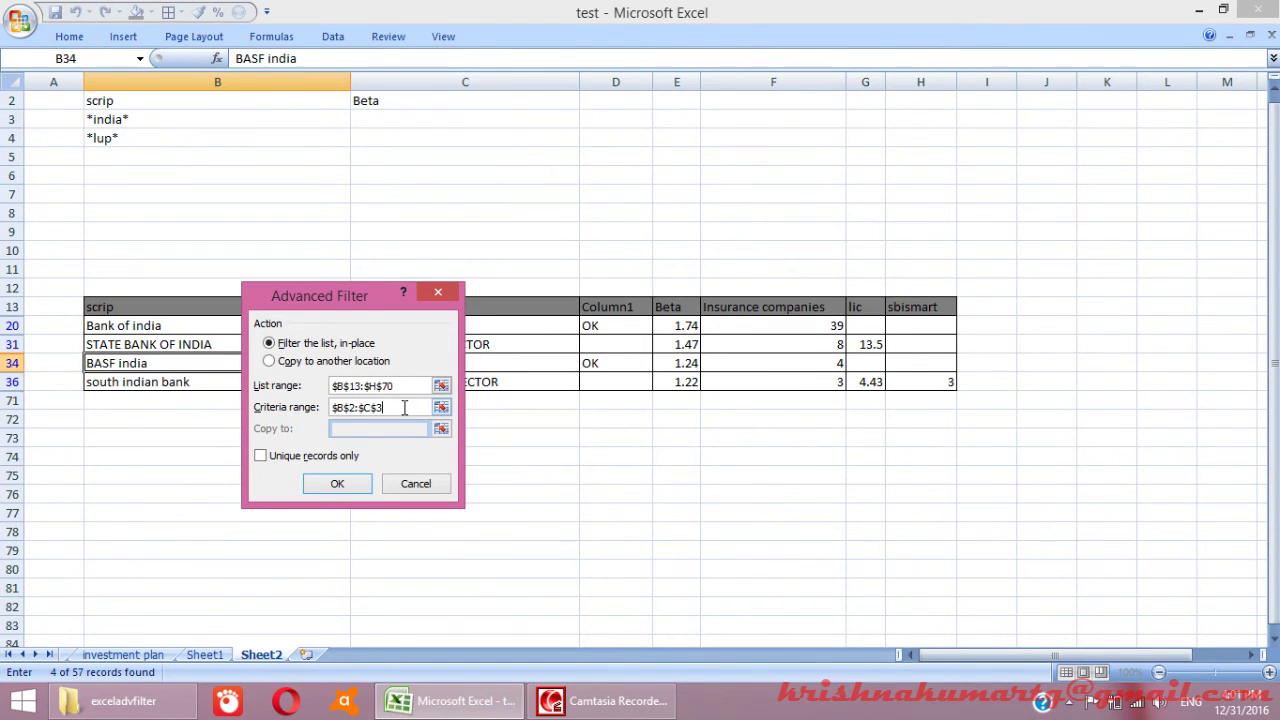
{"action": "left_click_drag", "start_coordinate": [404, 407], "coordinate": [312, 372]}
{"action": "key", "text": "BackSpace"}
{"action": "left_click_drag", "start_coordinate": [191, 99], "coordinate": [362, 132]}
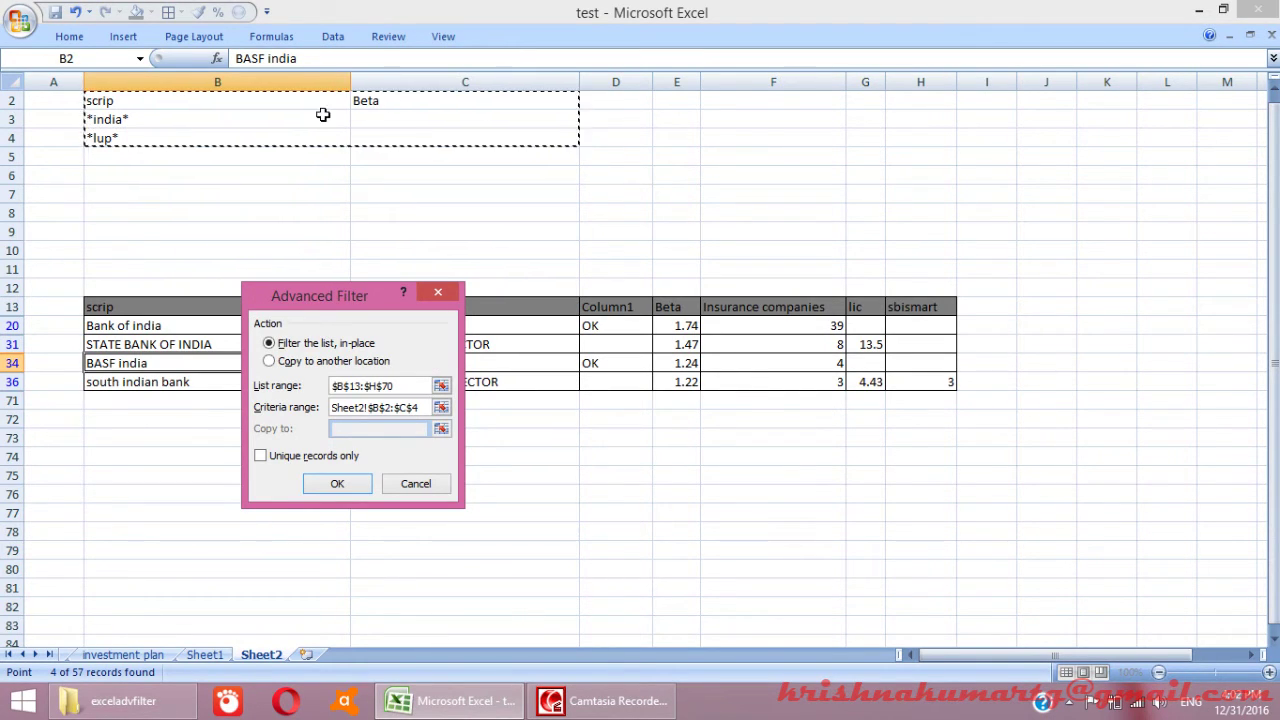
{"action": "left_click_drag", "start_coordinate": [312, 105], "coordinate": [342, 132]}
{"action": "left_click", "coordinate": [340, 484]}
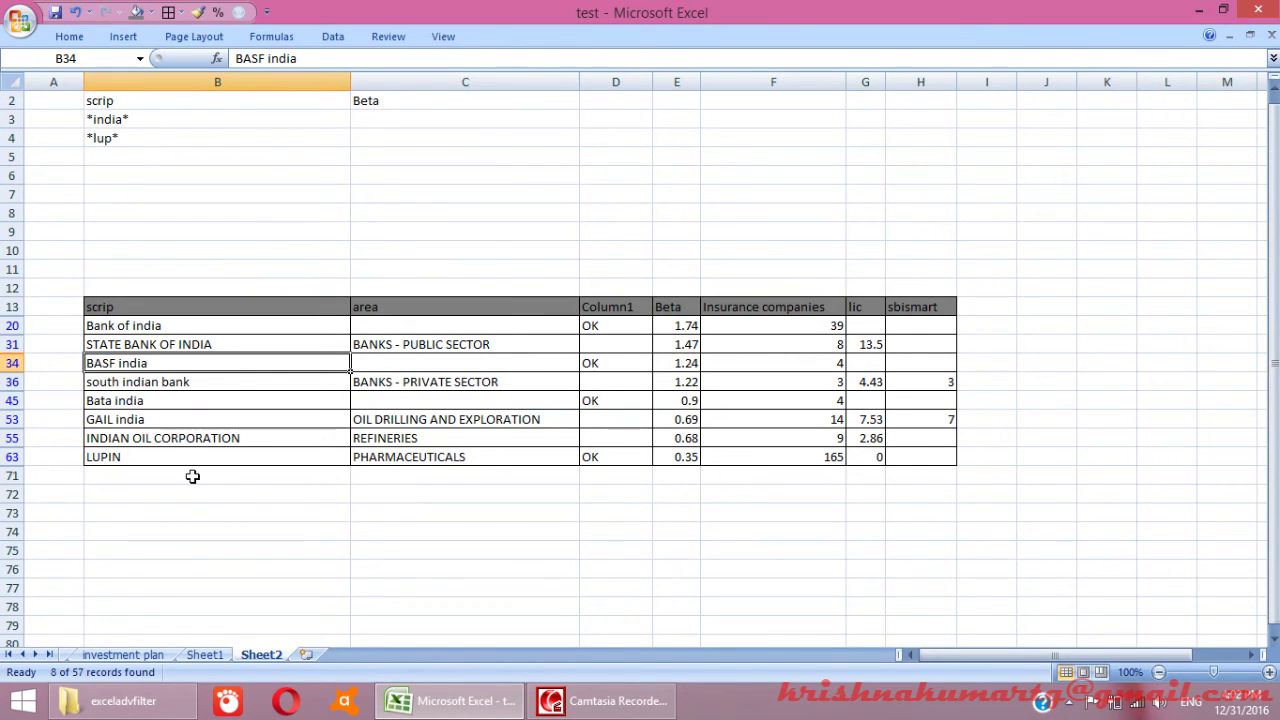
{"action": "left_click", "coordinate": [168, 325]}
{"action": "left_click", "coordinate": [185, 340]}
{"action": "left_click", "coordinate": [174, 363]}
{"action": "left_click", "coordinate": [174, 381]}
{"action": "left_click", "coordinate": [174, 400]}
{"action": "left_click", "coordinate": [173, 419]}
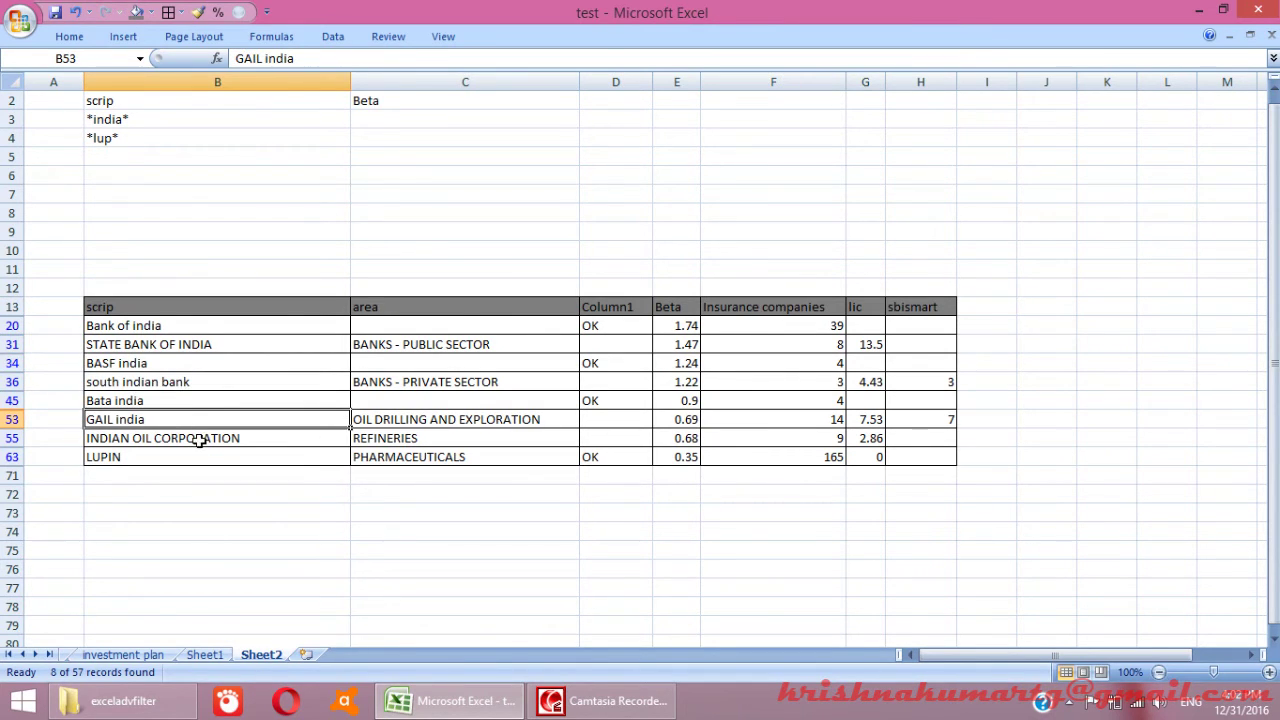
{"action": "left_click", "coordinate": [198, 440]}
{"action": "left_click", "coordinate": [166, 457]}
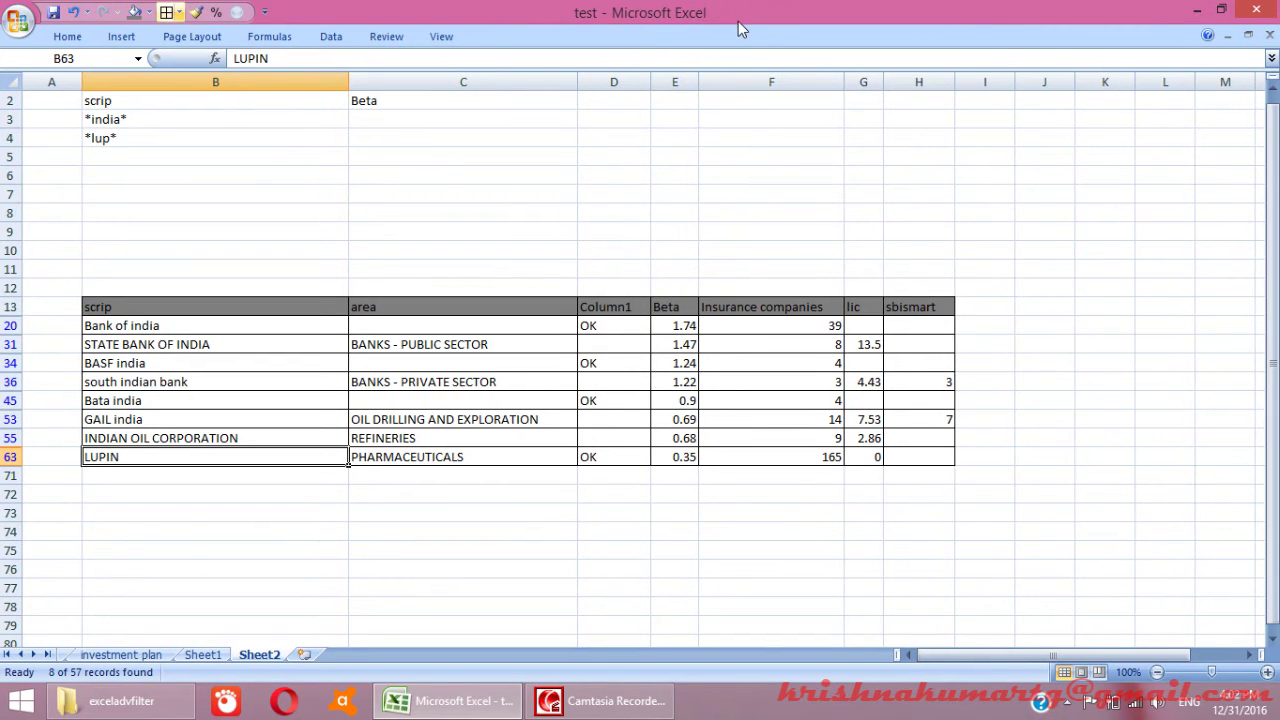
Step: Enter the criterion <1 in C3 under the Beta heading
{"action": "left_click", "coordinate": [196, 119]}
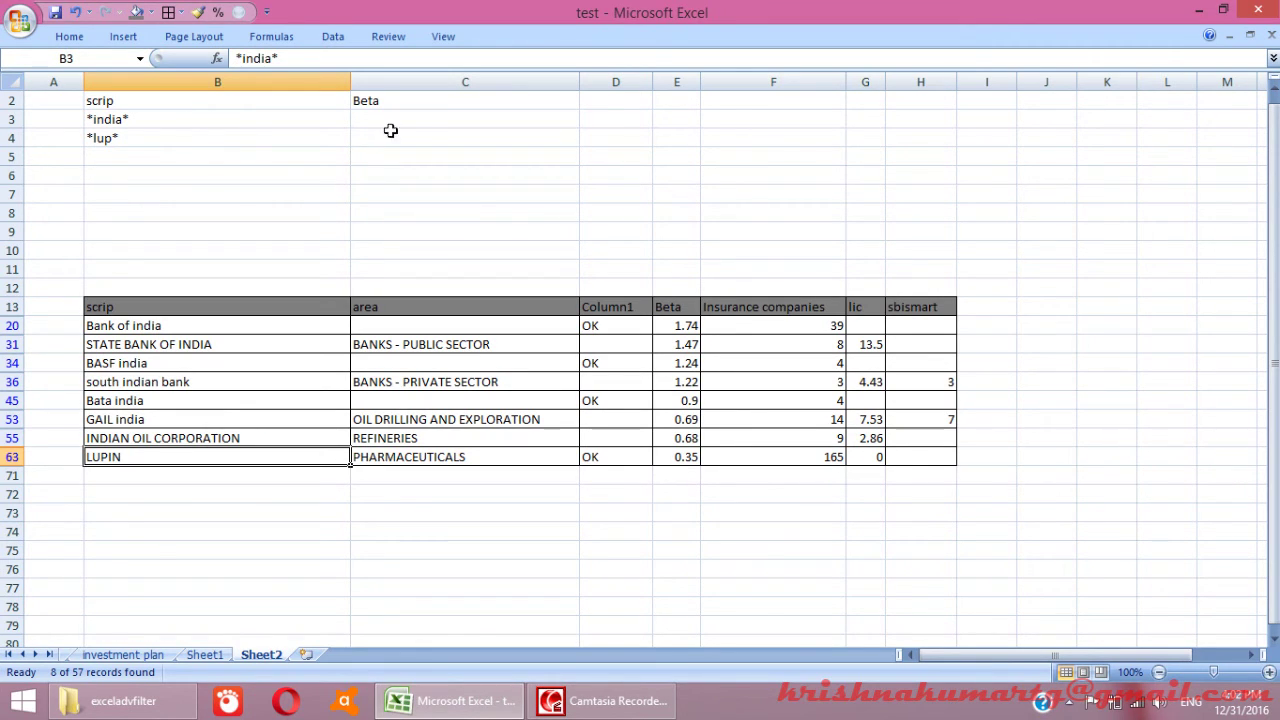
{"action": "left_click", "coordinate": [426, 119]}
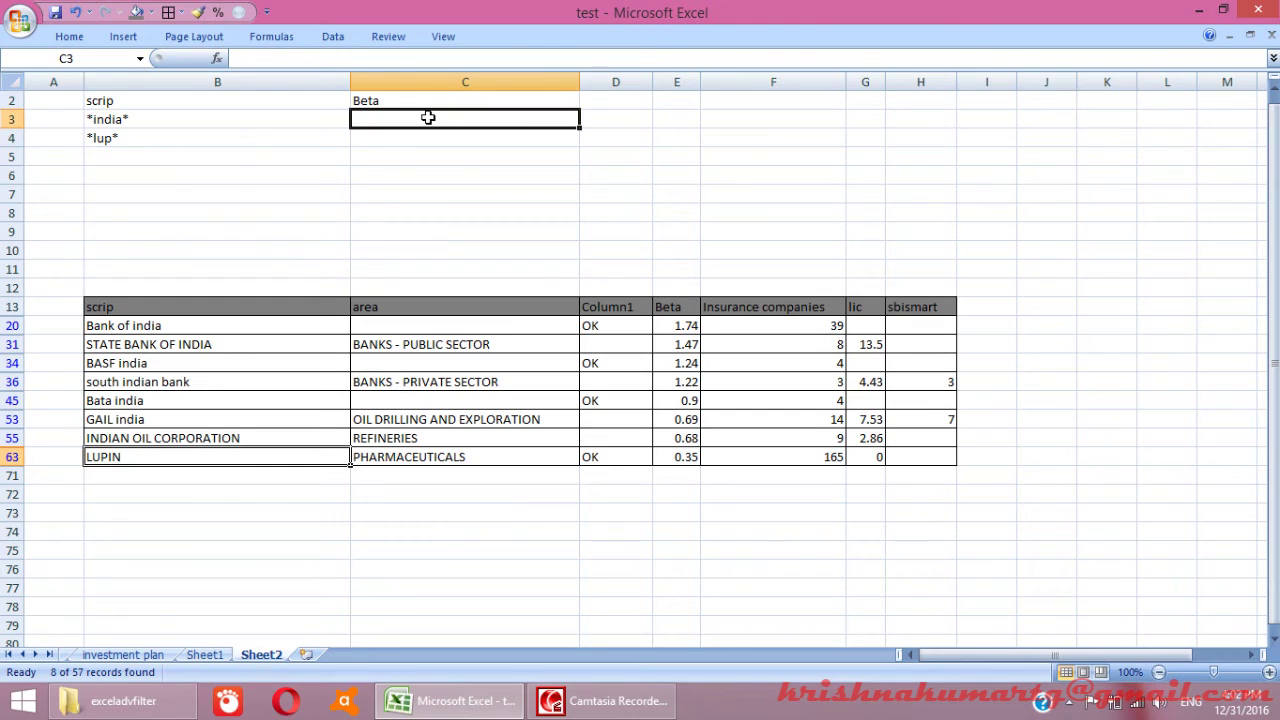
{"action": "type", "text": ">"}
{"action": "key", "text": "BackSpace"}
{"action": "type", "text": "<1"}
{"action": "key", "text": "Return"}
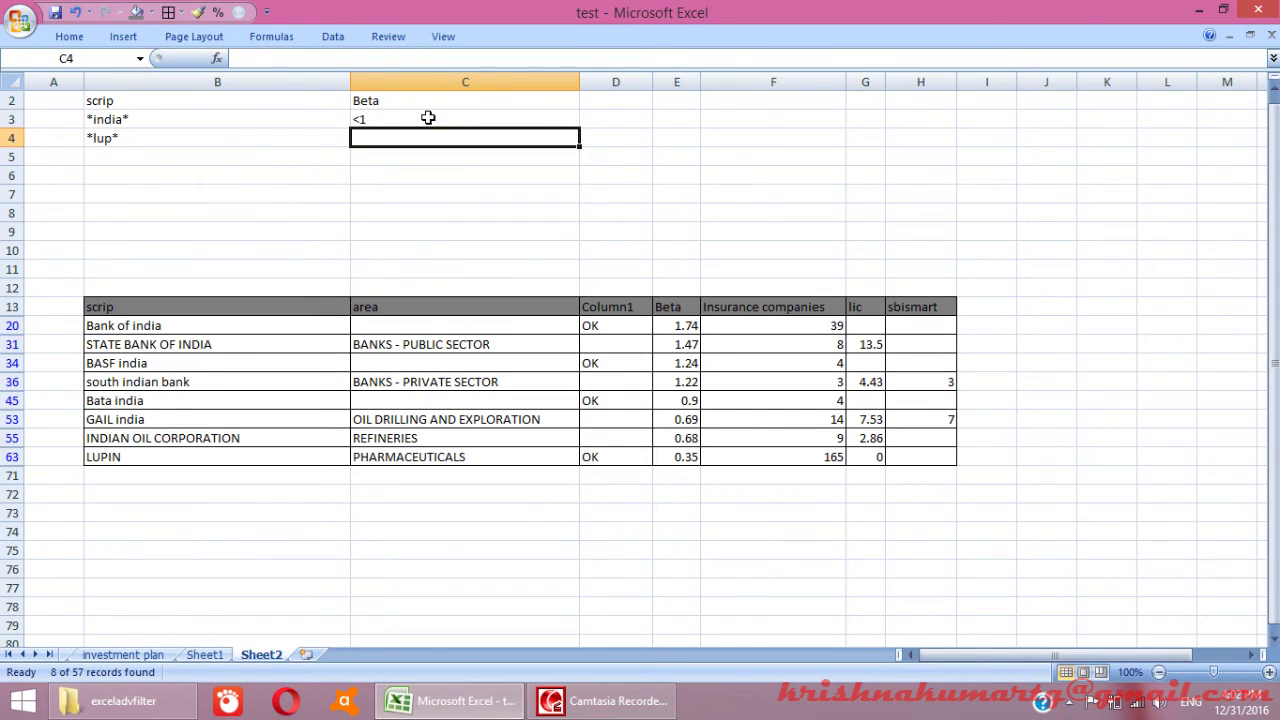
{"action": "left_click", "coordinate": [296, 382]}
Step: Re-run Advanced Filter with criteria range B2:C4, leaving 4 of 57 rows
{"action": "left_click", "coordinate": [335, 38]}
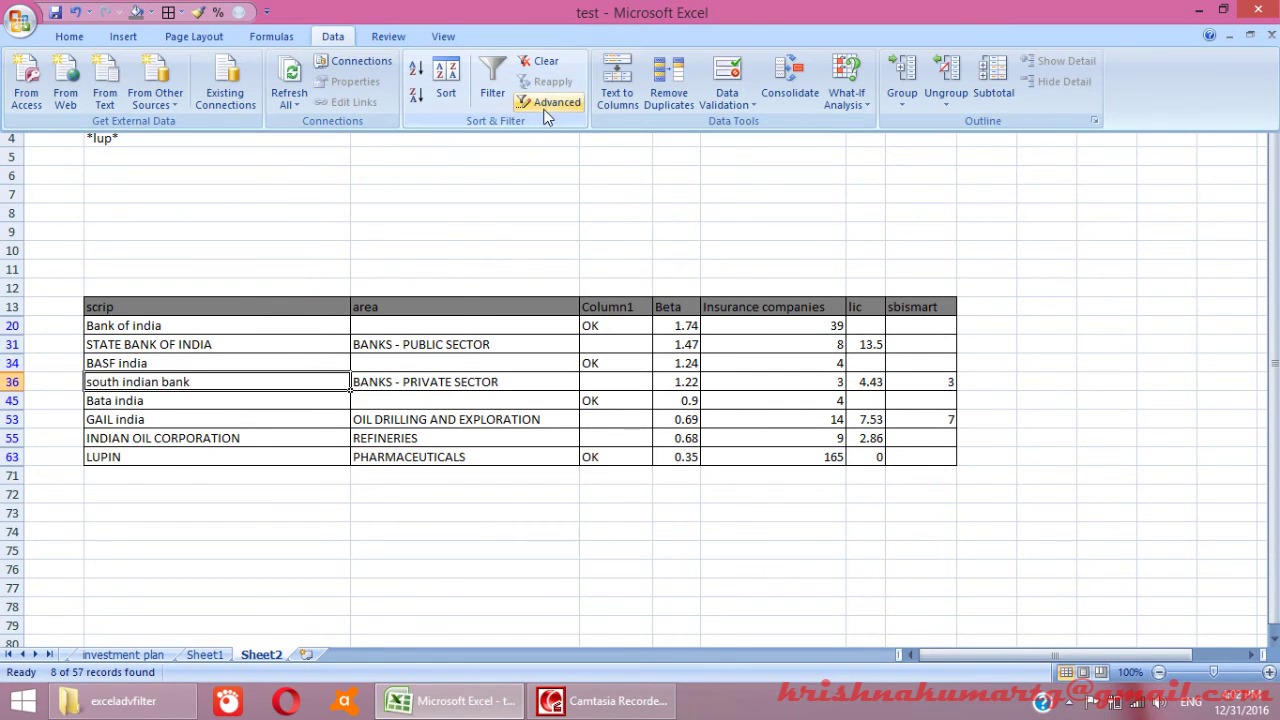
{"action": "left_click", "coordinate": [546, 100]}
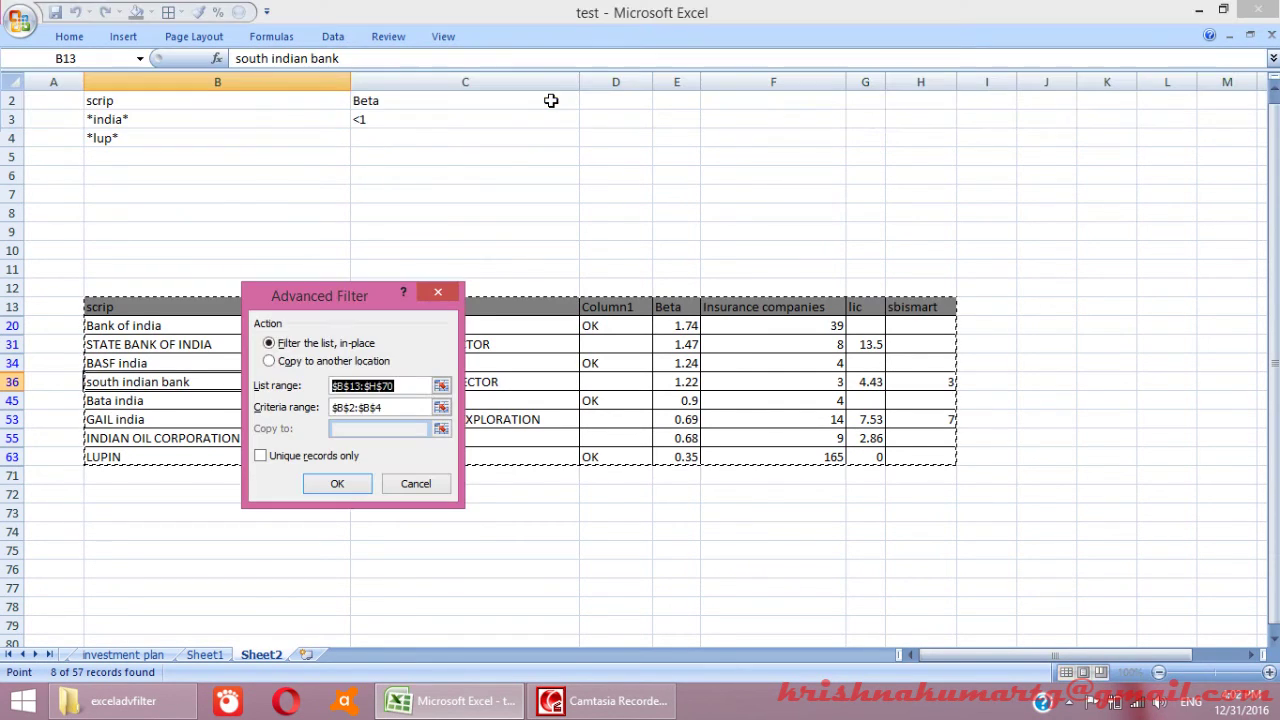
{"action": "double_click", "coordinate": [392, 407]}
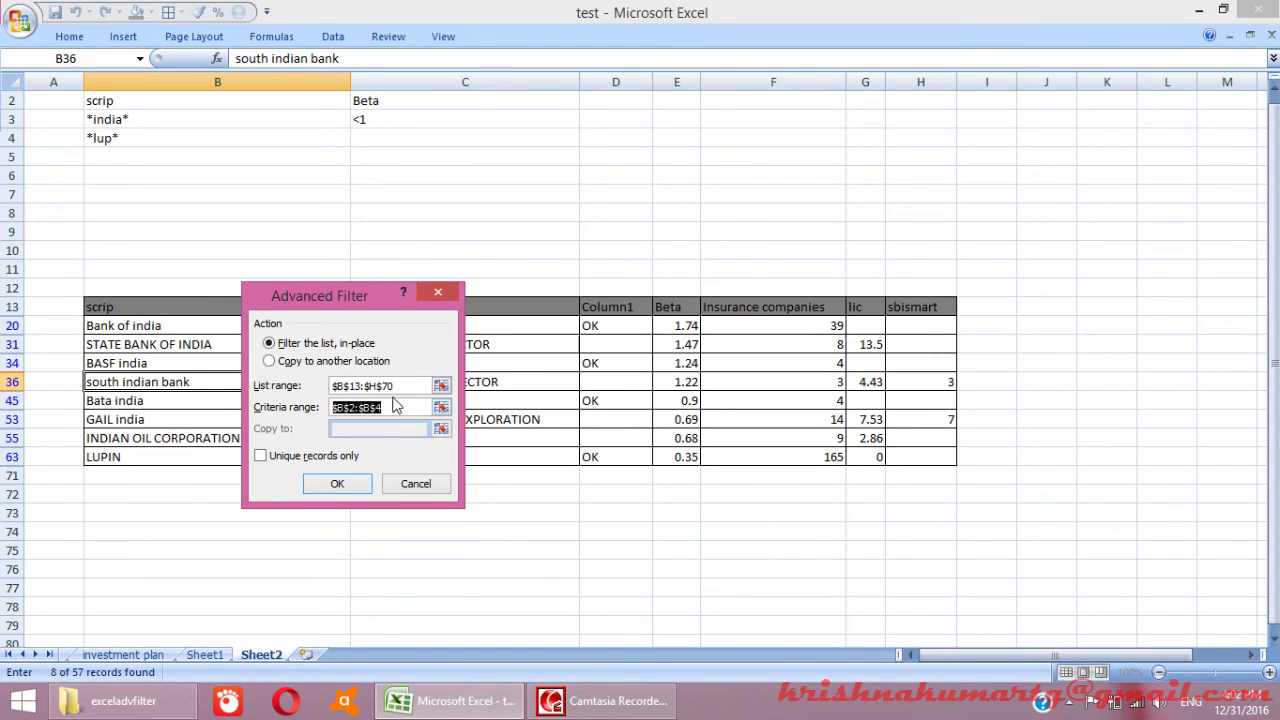
{"action": "key", "text": "BackSpace"}
{"action": "left_click_drag", "start_coordinate": [195, 103], "coordinate": [366, 137]}
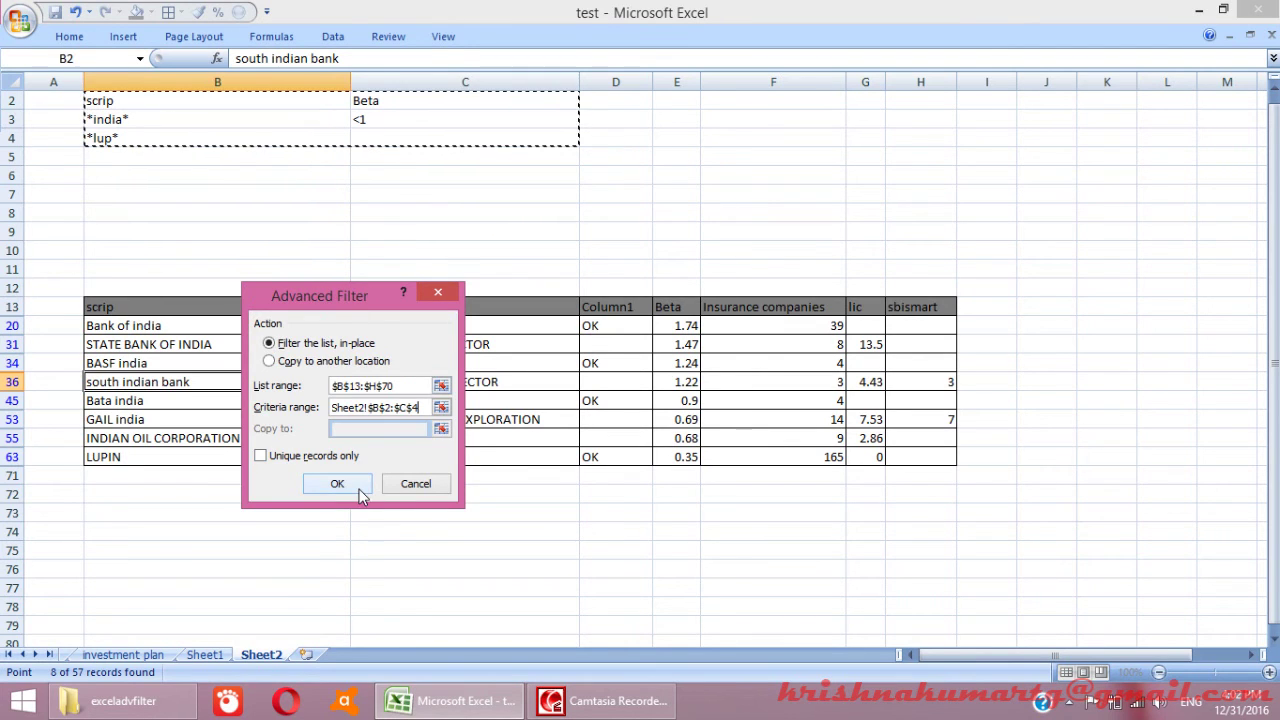
{"action": "left_click", "coordinate": [337, 484]}
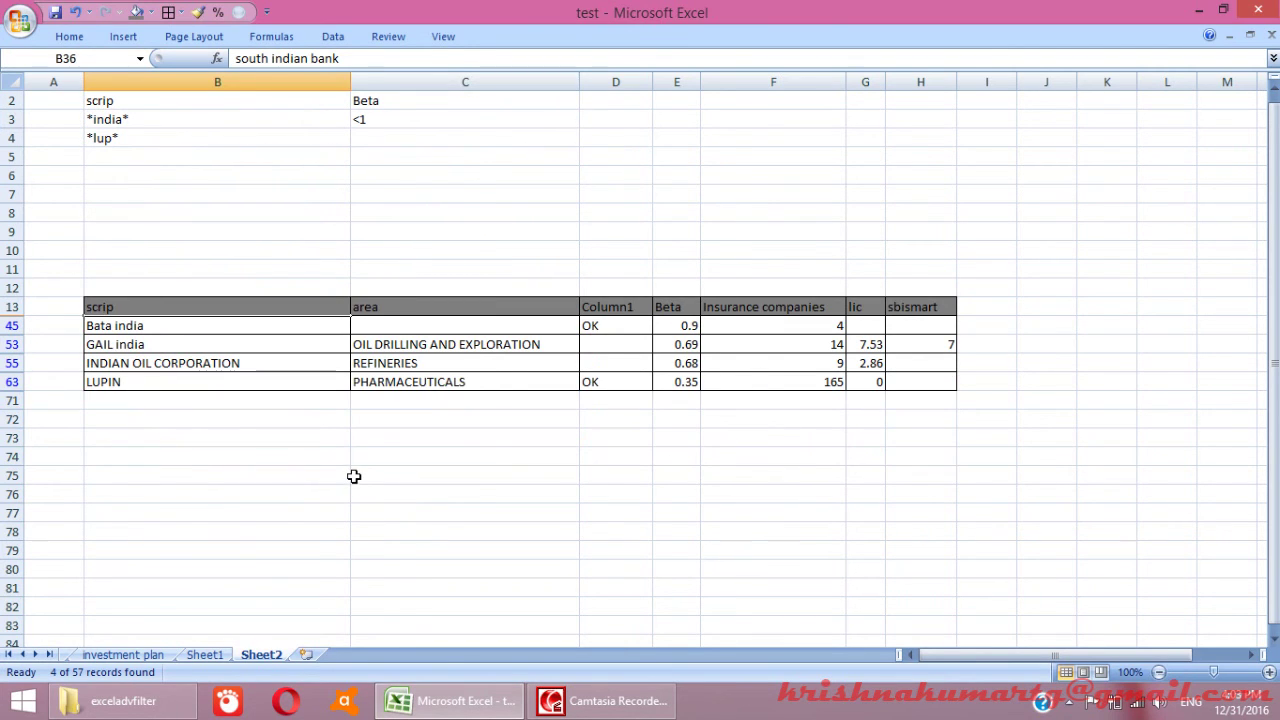
{"action": "left_click", "coordinate": [163, 121]}
{"action": "left_click_drag", "start_coordinate": [301, 118], "coordinate": [354, 123]}
{"action": "left_click", "coordinate": [213, 140]}
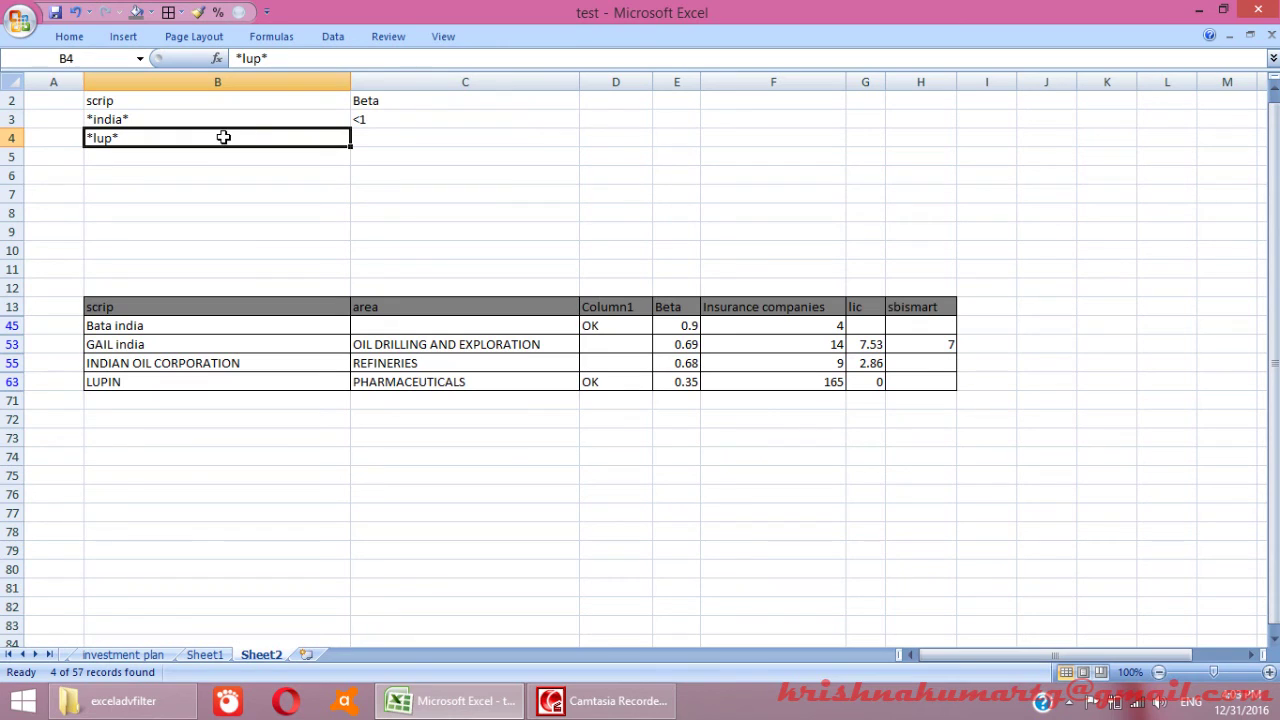
{"action": "left_click_drag", "start_coordinate": [246, 120], "coordinate": [368, 117]}
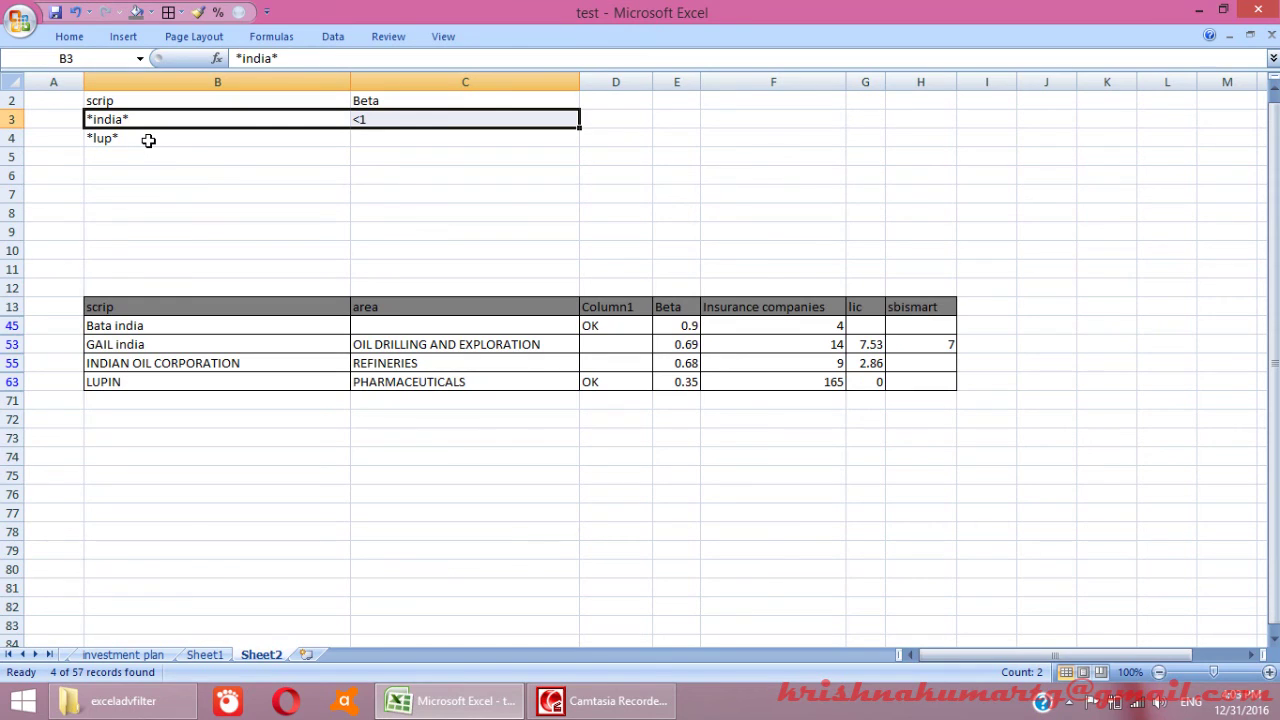
{"action": "left_click", "coordinate": [148, 140]}
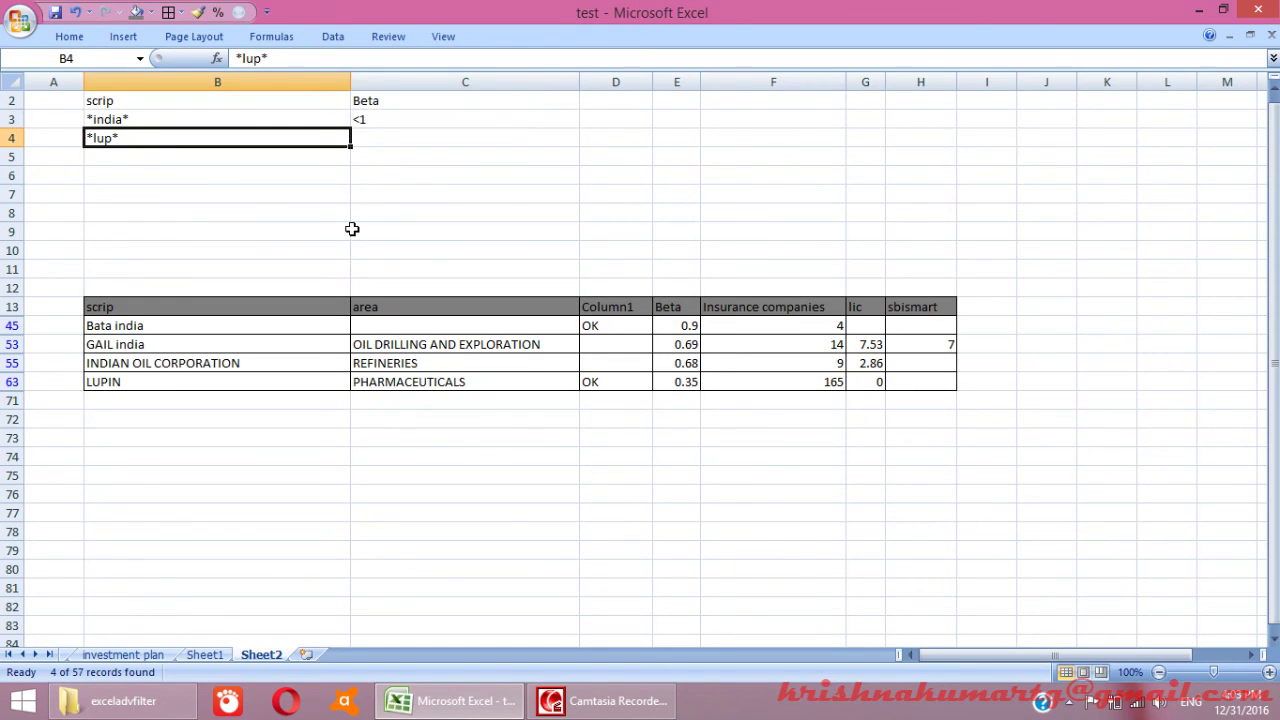